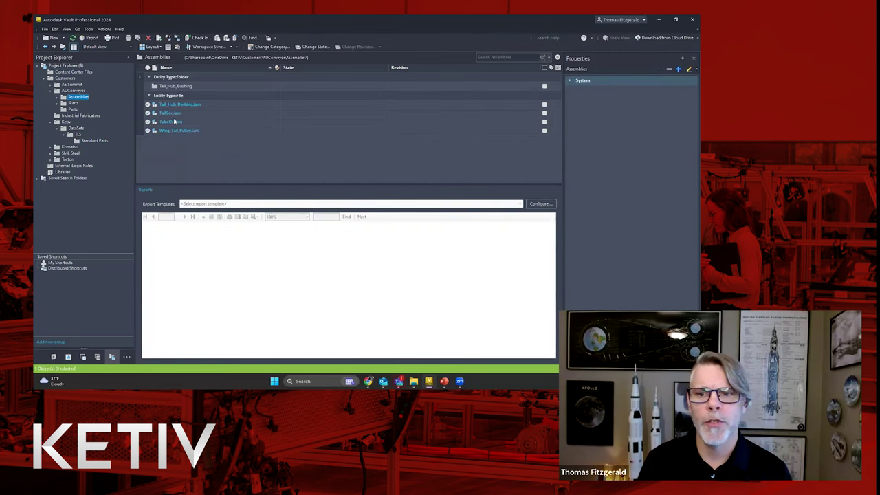
Show the System properties of TailSec.iam and widen the Properties grid
left_click(175, 113)
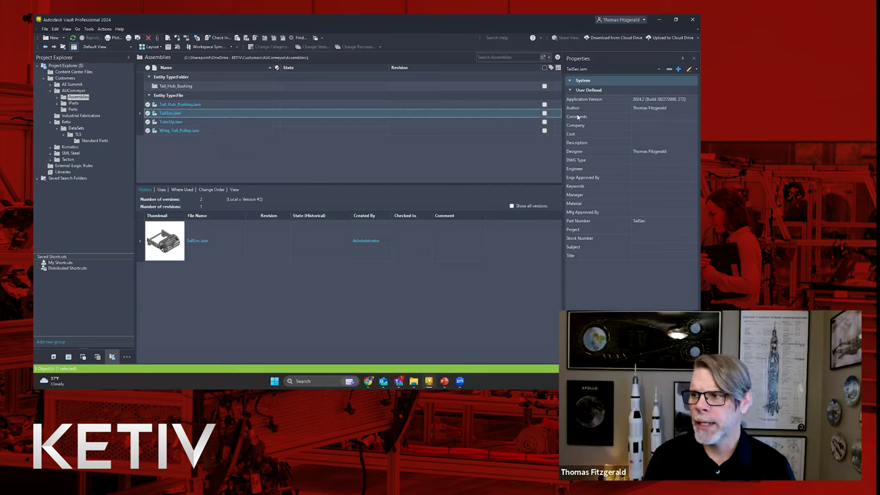
left_click(570, 80)
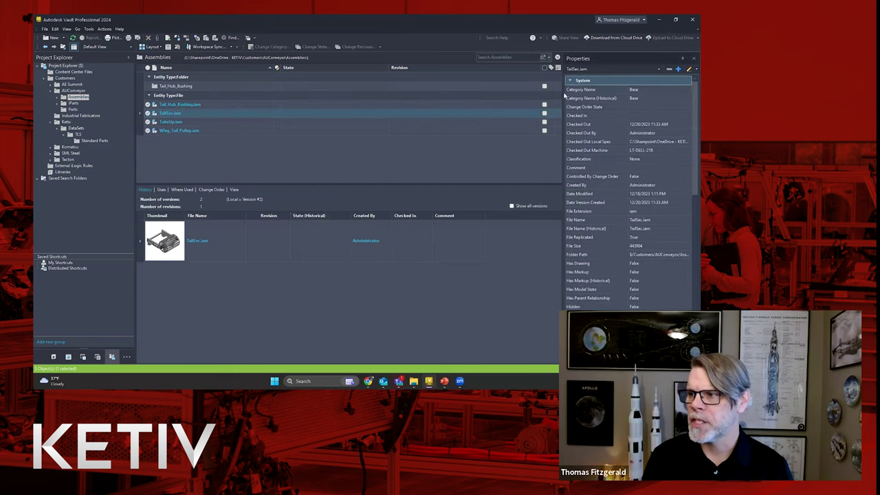
left_click_drag(565, 96, 542, 96)
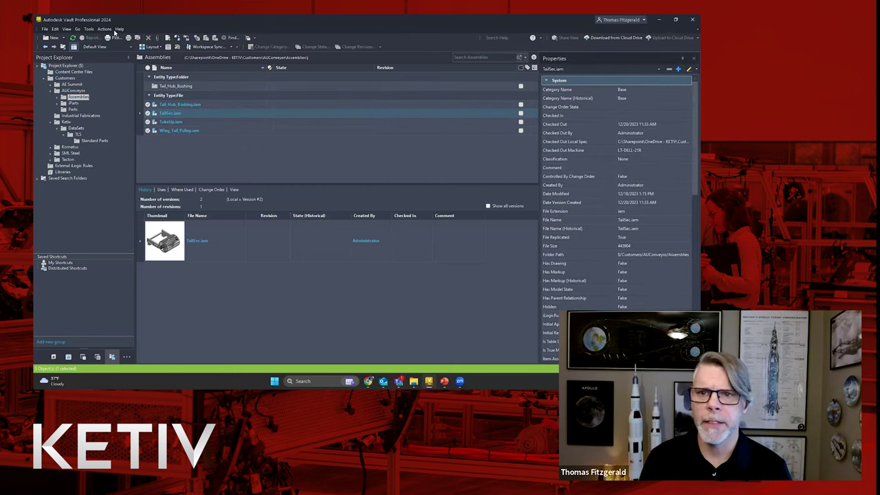
left_click(67, 29)
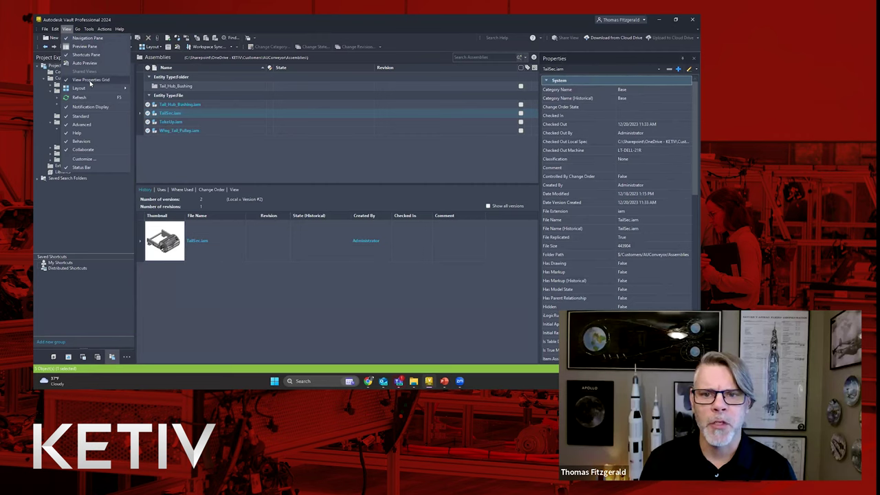
left_click(67, 30)
left_click(67, 29)
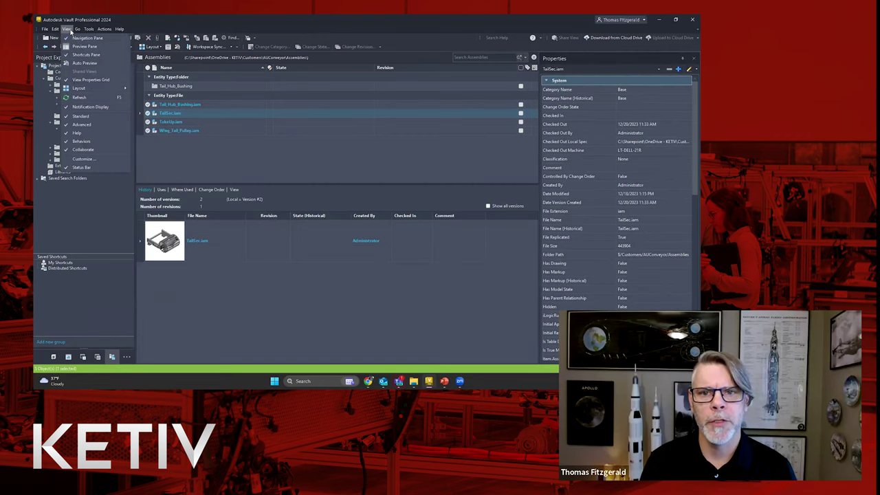
left_click(79, 82)
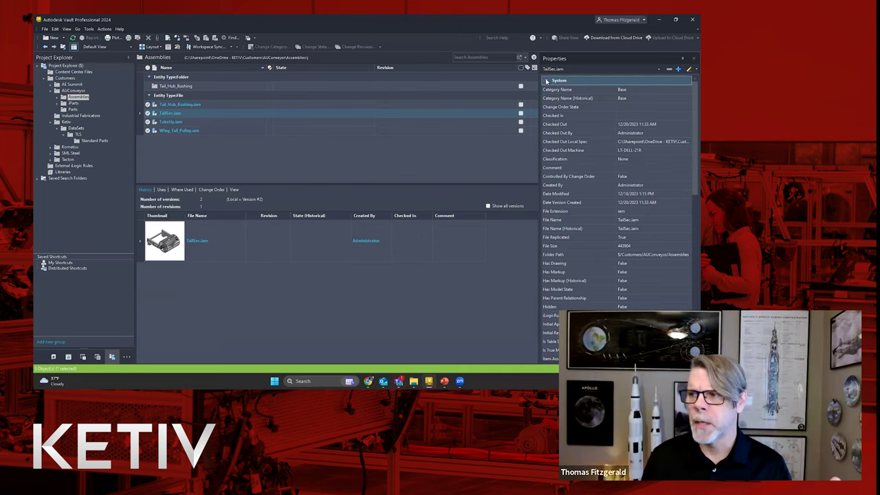
Examine the System and User Defined properties of TailSec.iam, leaving the System group collapsed
left_click(547, 81)
left_click(547, 80)
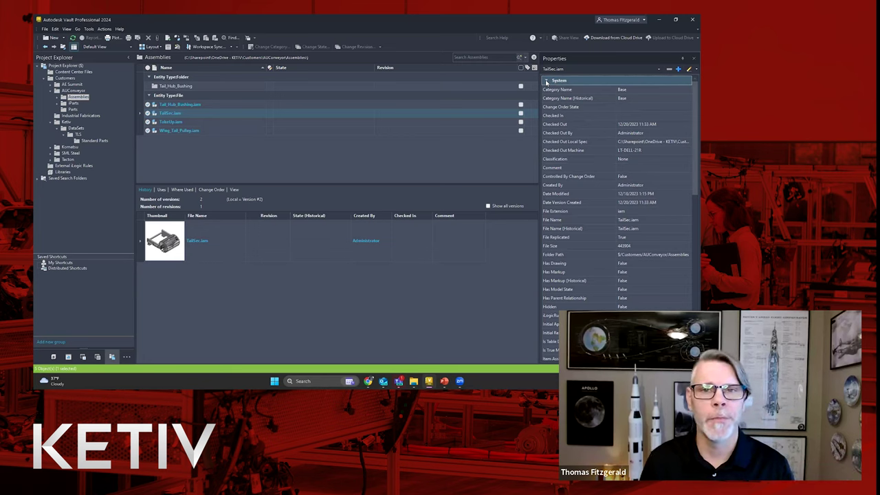
left_click(547, 81)
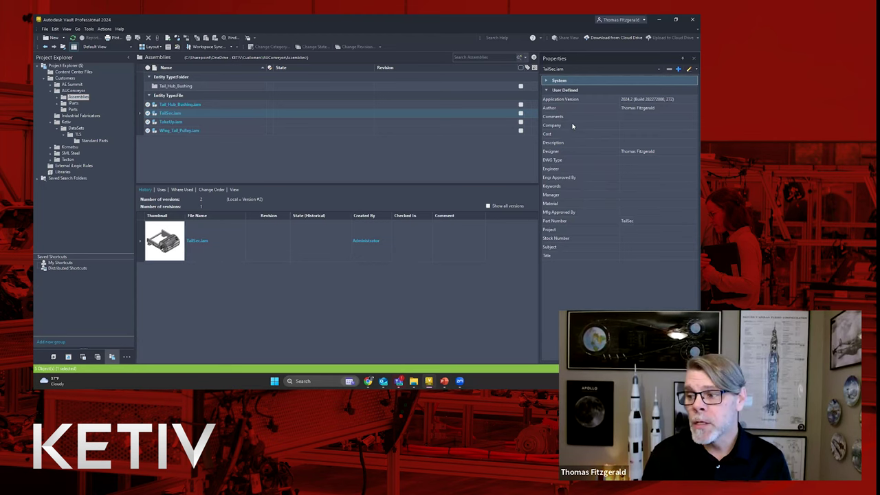
left_click(547, 81)
scroll(581, 192, "down", 10)
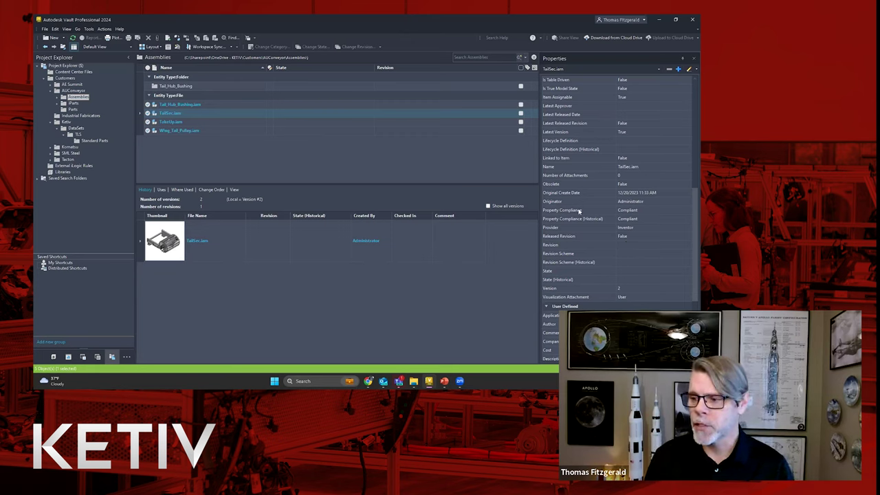
scroll(547, 89, "up", 10)
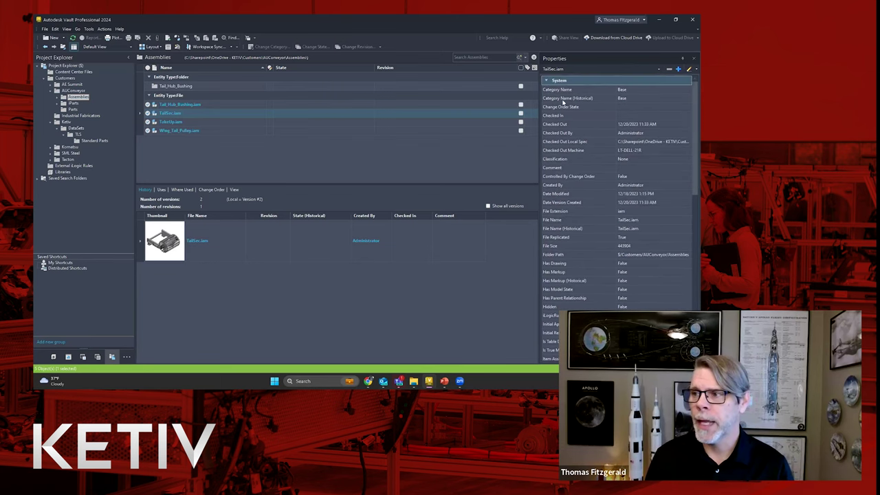
left_click(547, 80)
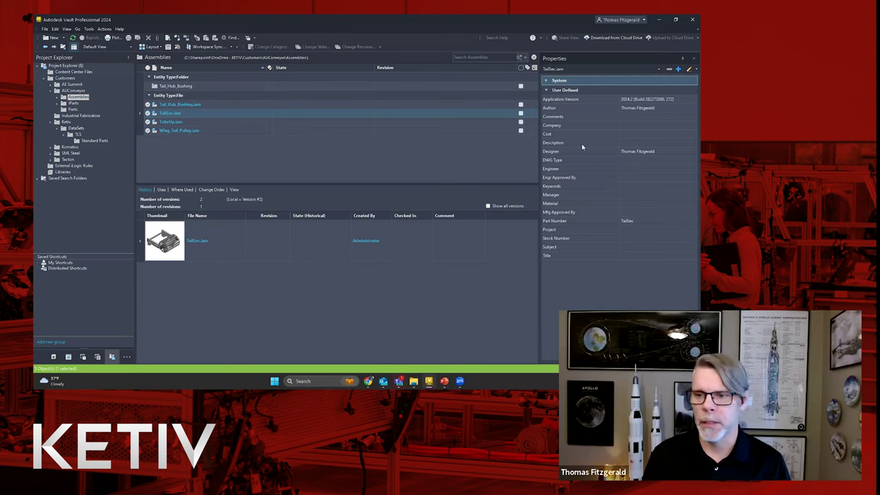
Switch to the running PowerPoint slide show with the Properties slide
left_click(444, 380)
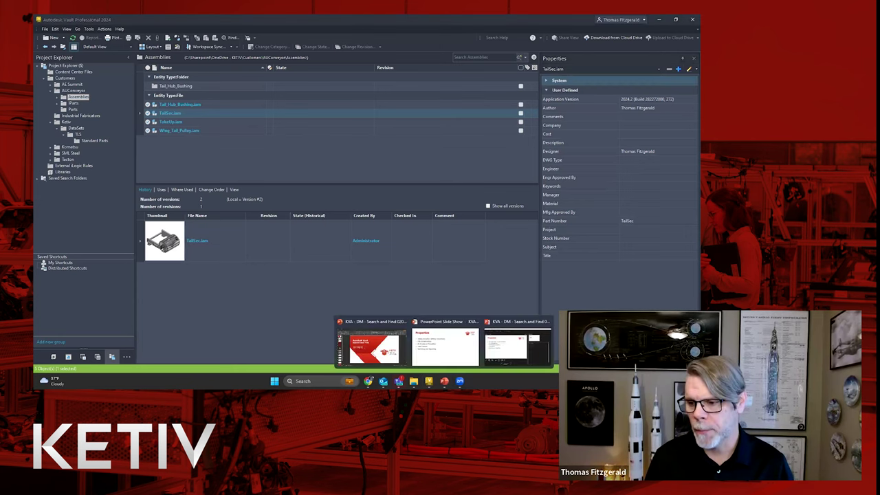
left_click(447, 345)
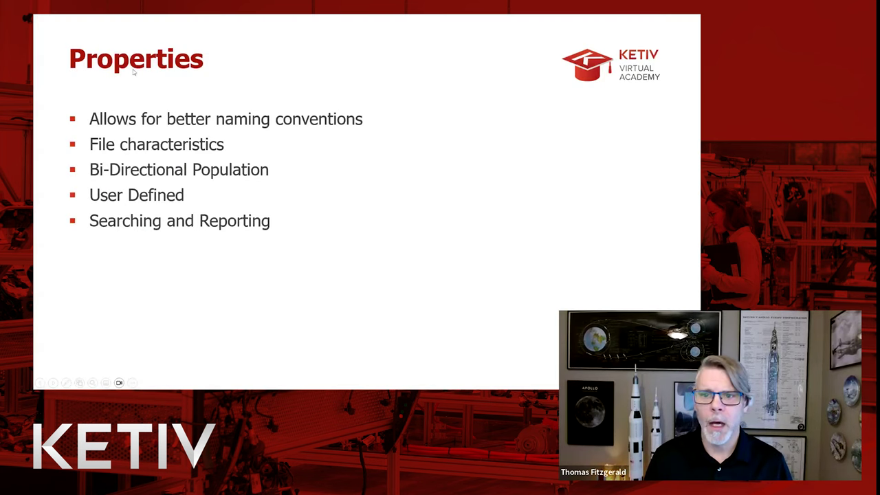
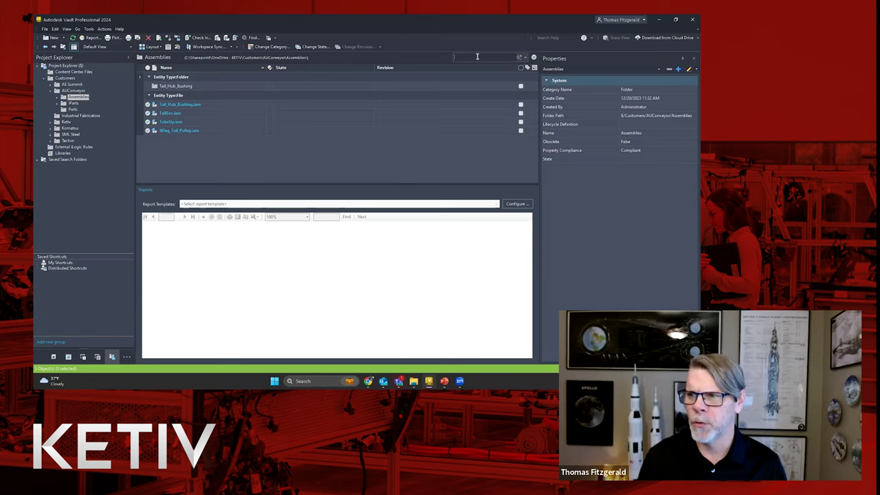
Search the Assemblies folder for .ipt files
left_click(461, 57)
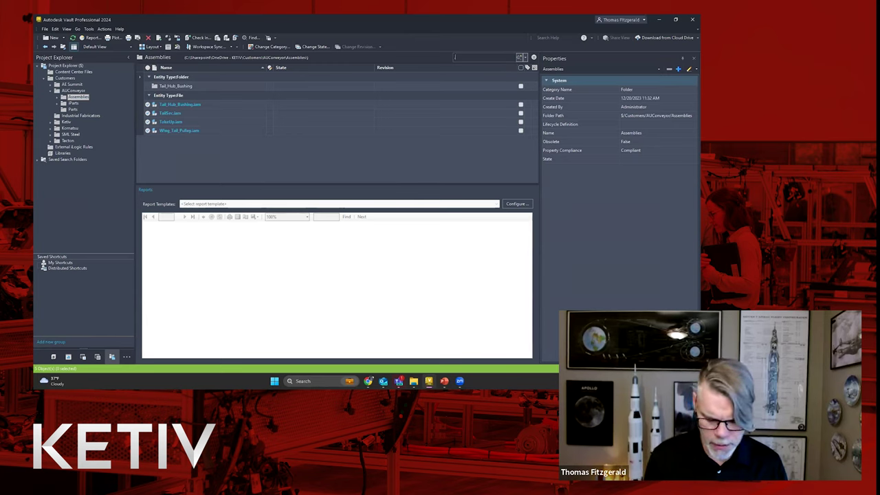
type(".ipt")
key("Return")
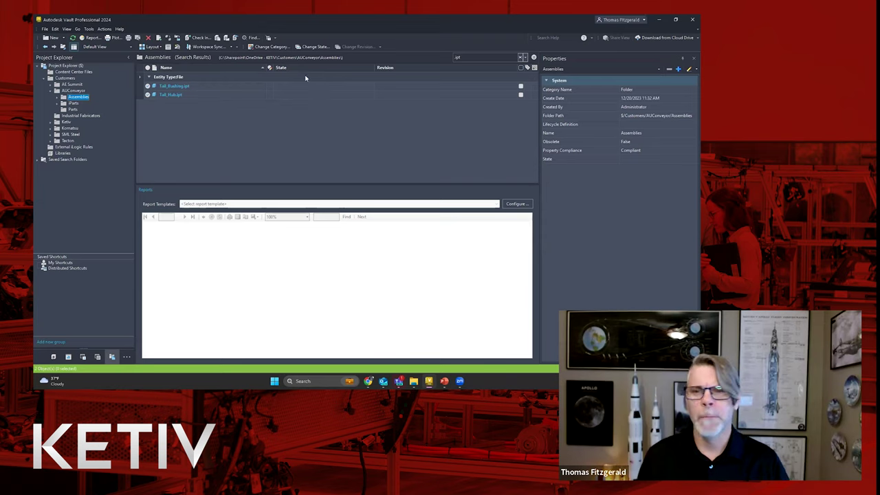
left_click(458, 58)
type(".ipt")
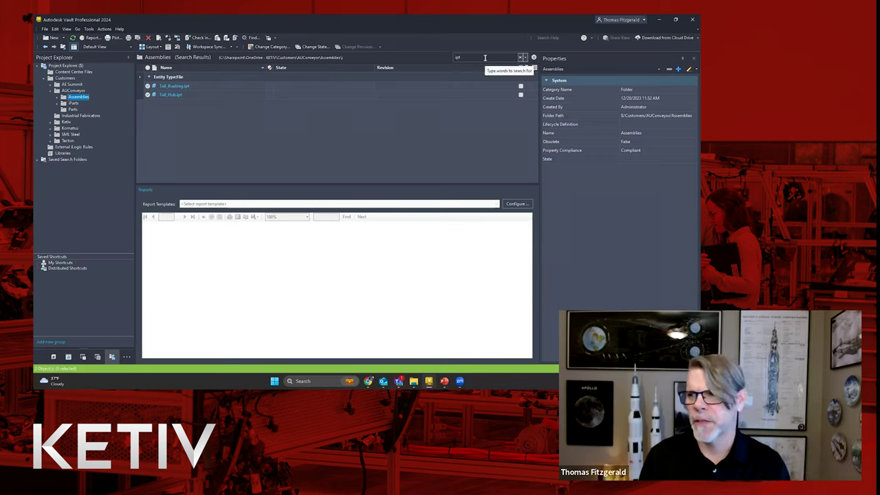
Empty the quick search text for the Assemblies folder and expand the advanced search criteria
left_click_drag(475, 59, 422, 62)
key("Delete")
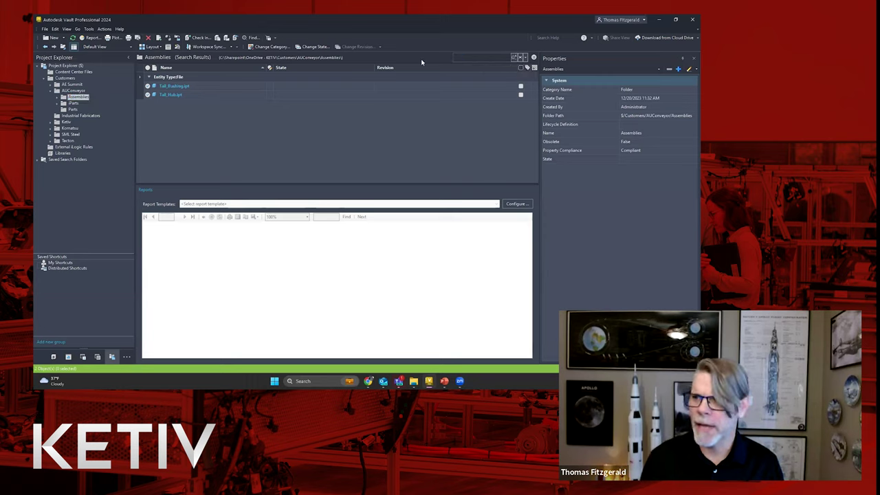
left_click(534, 59)
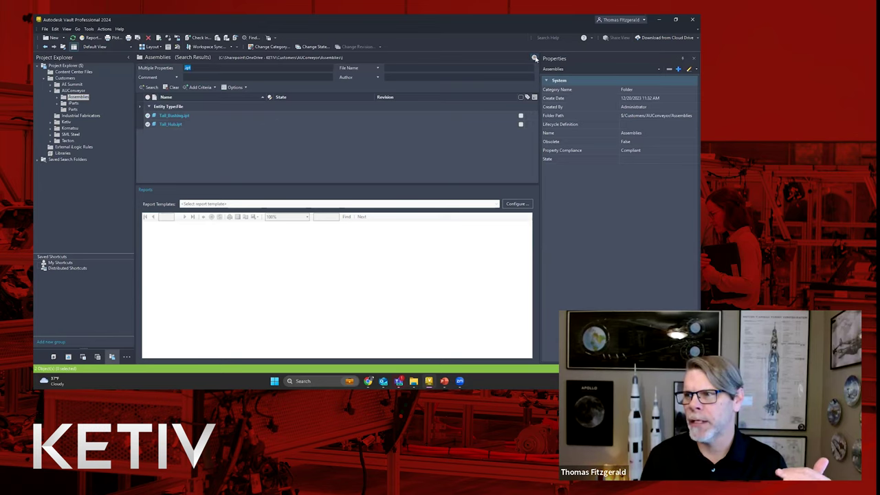
left_click(534, 58)
left_click(534, 58)
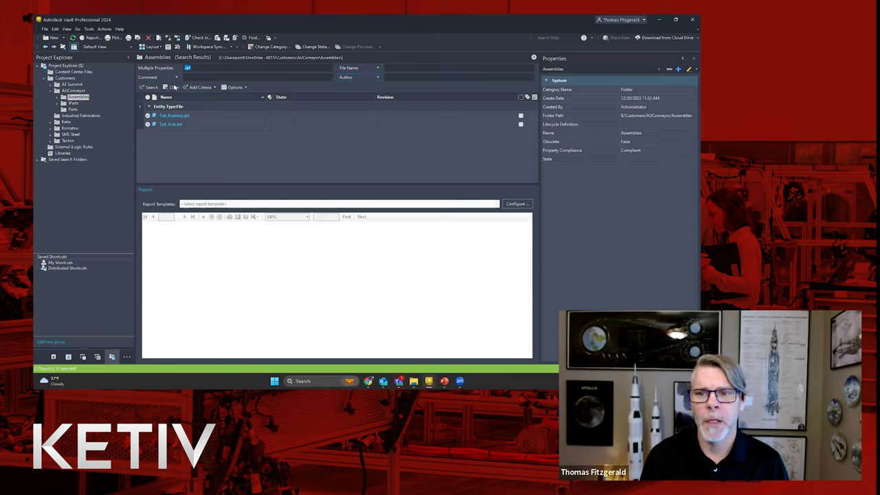
Add Designer as a search criterion and clear the current search
left_click(201, 87)
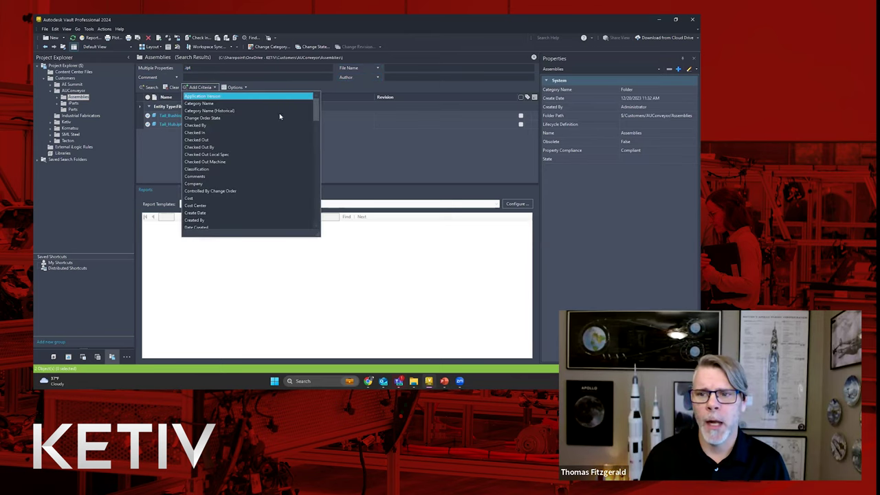
scroll(313, 108, "down", 1)
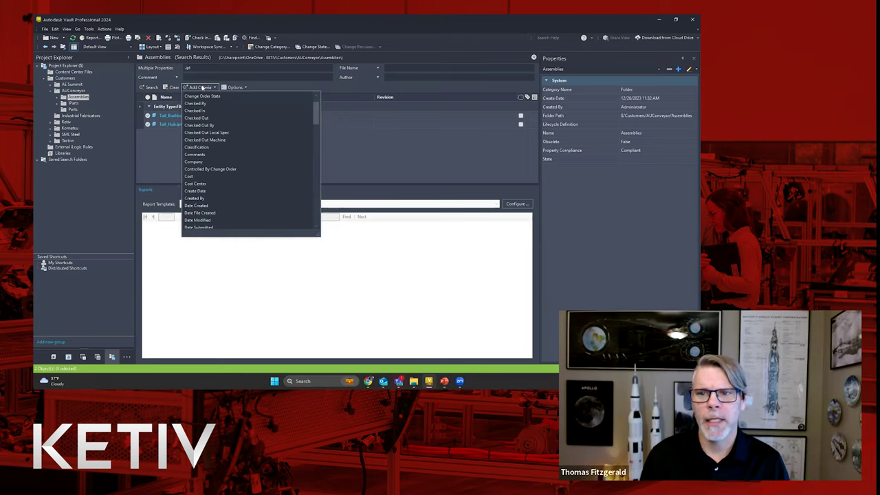
scroll(315, 117, "down", 4)
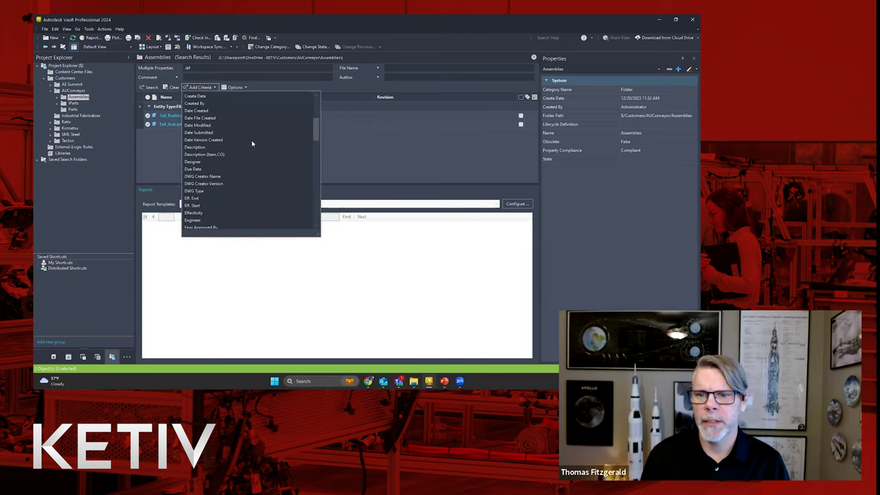
left_click(193, 161)
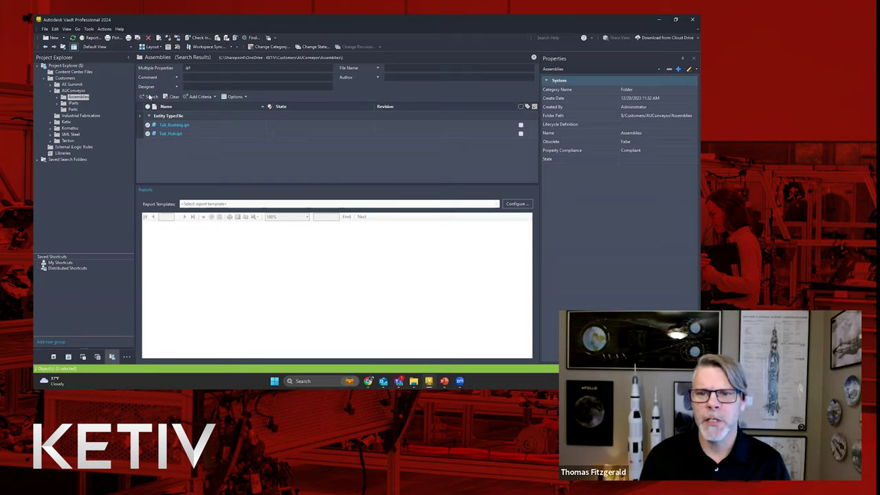
left_click(173, 96)
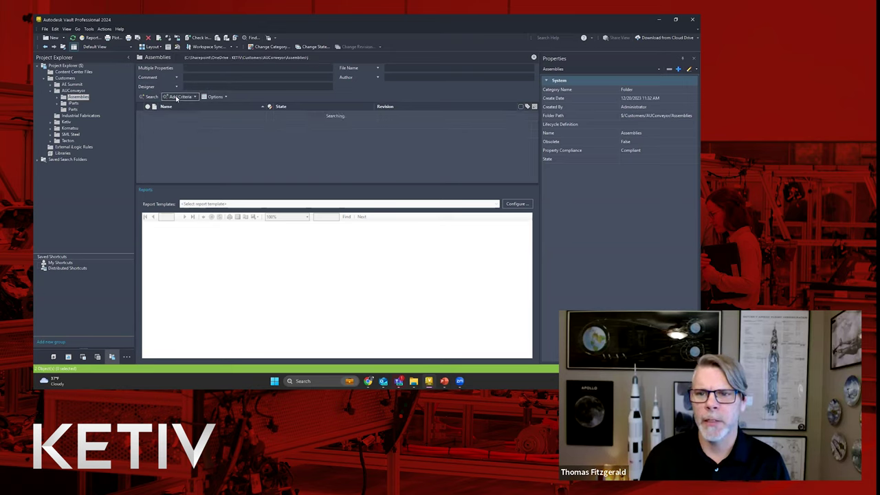
Review the search options, such as recent searches and Search Subfolders, and collapse the advanced search criteria
left_click(215, 97)
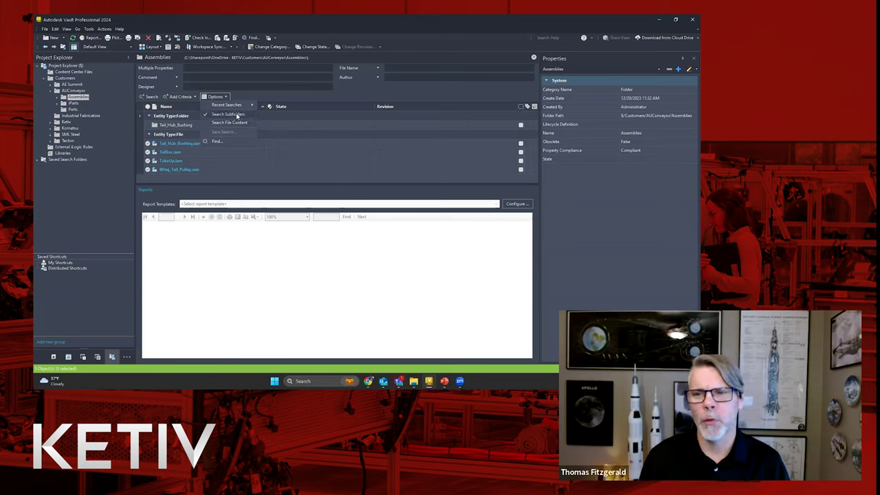
mouse_move(231, 108)
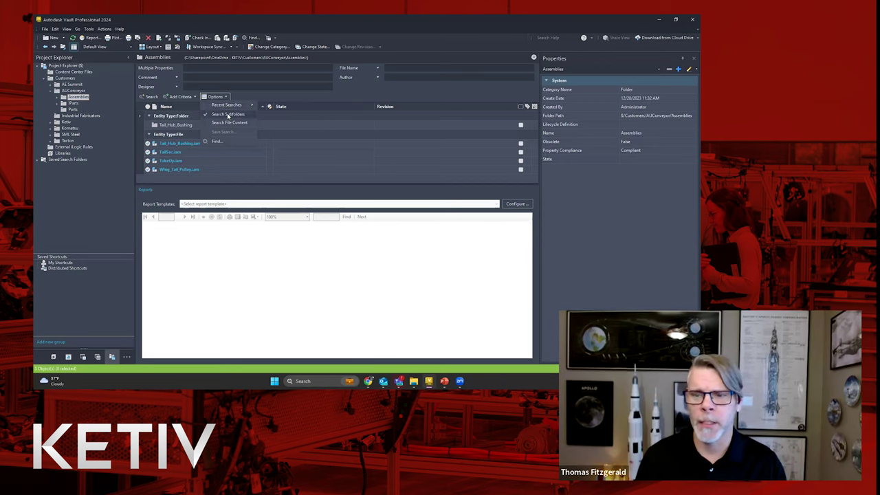
left_click(269, 103)
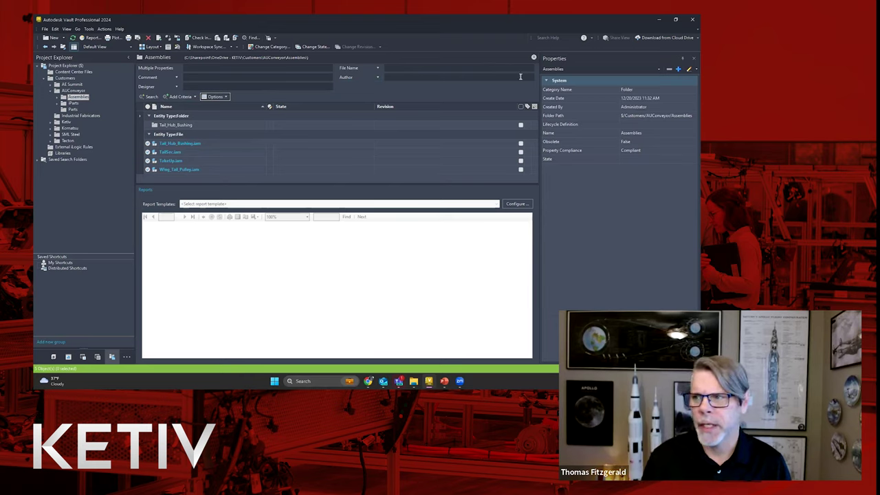
left_click(535, 58)
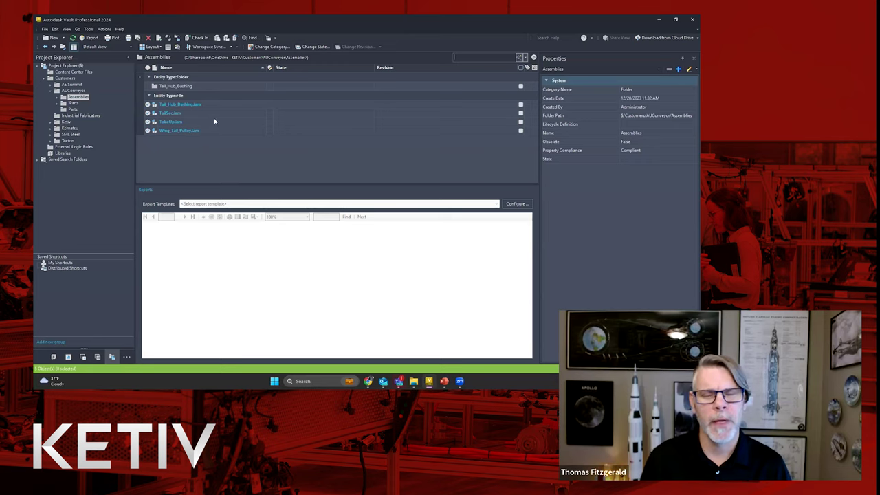
Create a personal shortcut to Tail_Hub_Bushing.iam and expand My Shortcuts to show it
right_click(180, 105)
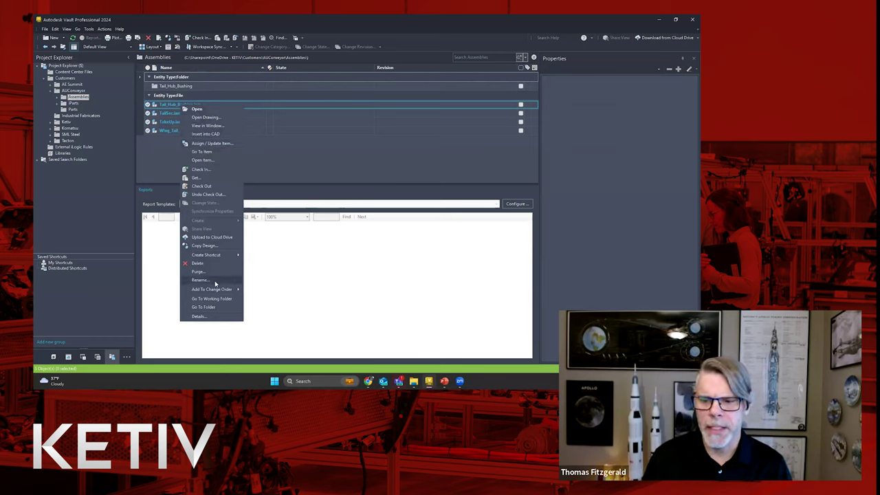
mouse_move(198, 255)
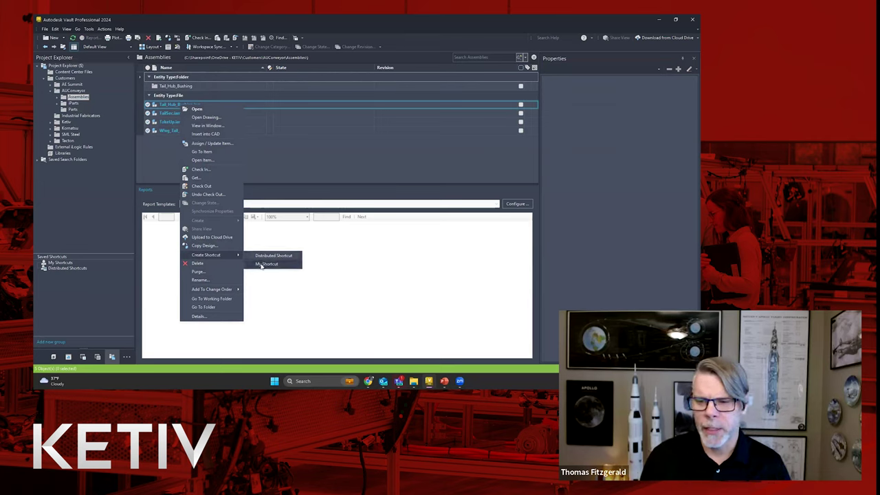
left_click(265, 264)
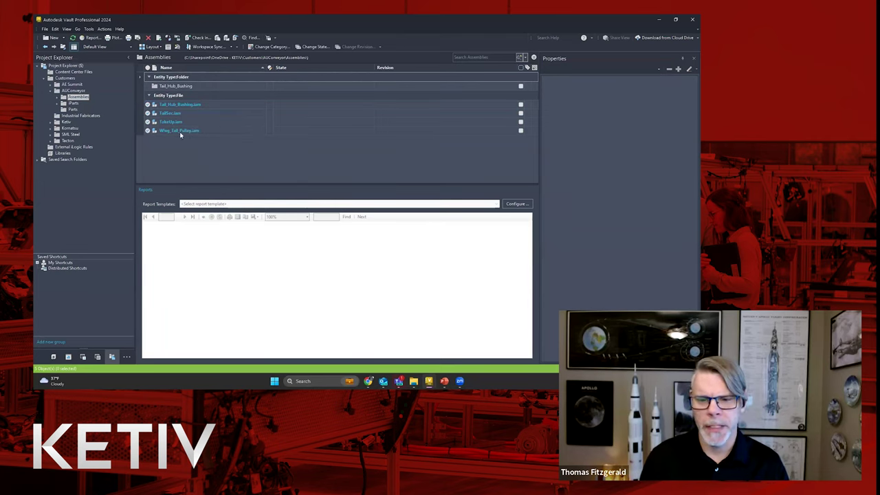
left_click(38, 264)
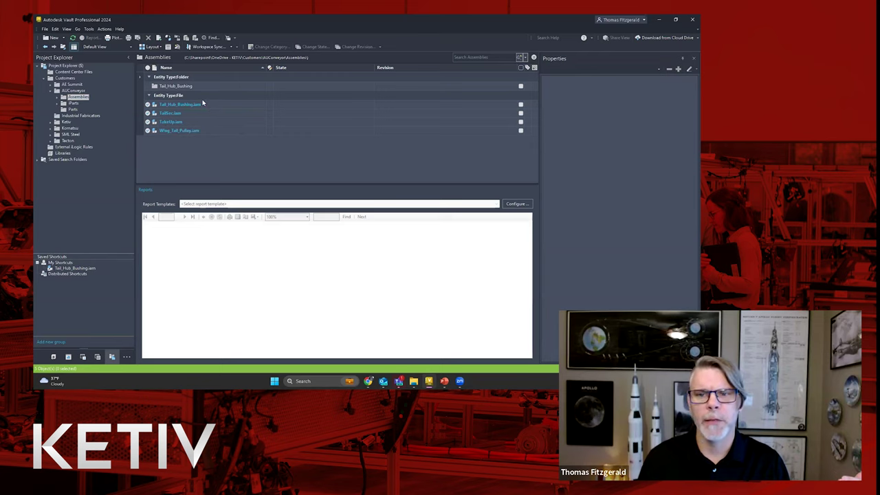
Collapse the AUConveyor and Customers folders in the project tree
left_click(51, 91)
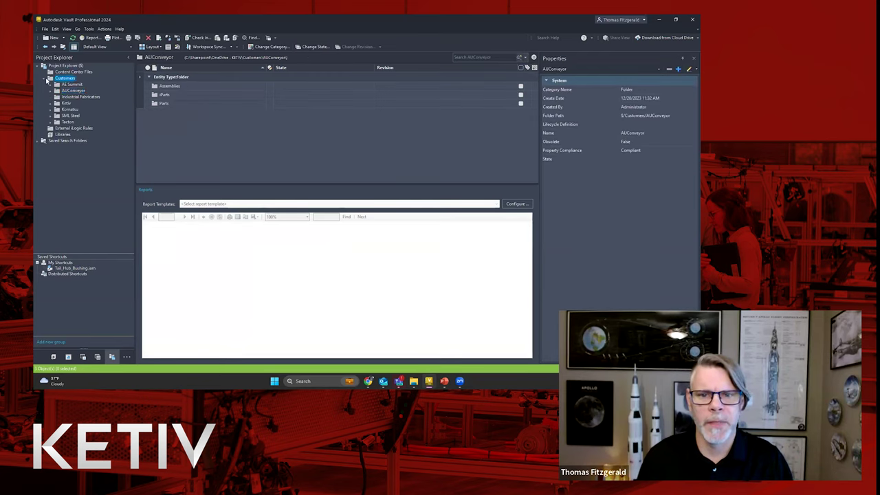
left_click(45, 78)
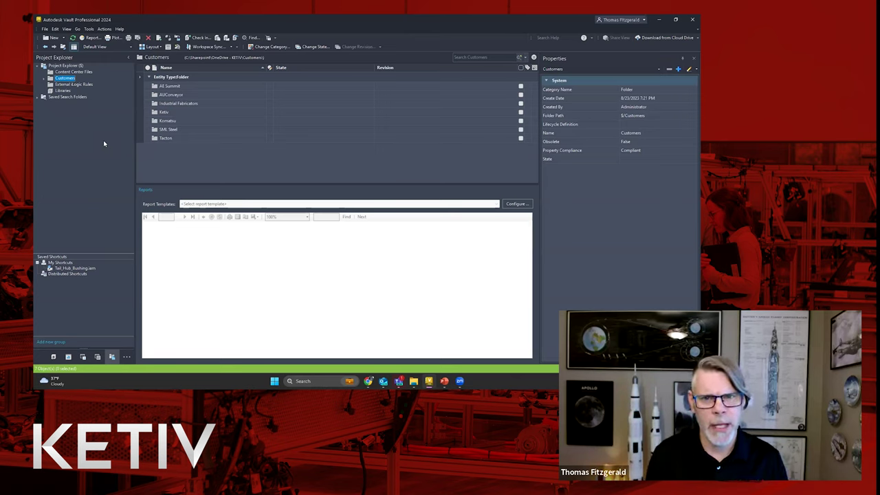
Collapse the Project Explorer tree and jump to Tail_Hub_Bushing.iam through its saved shortcut
left_click(63, 79)
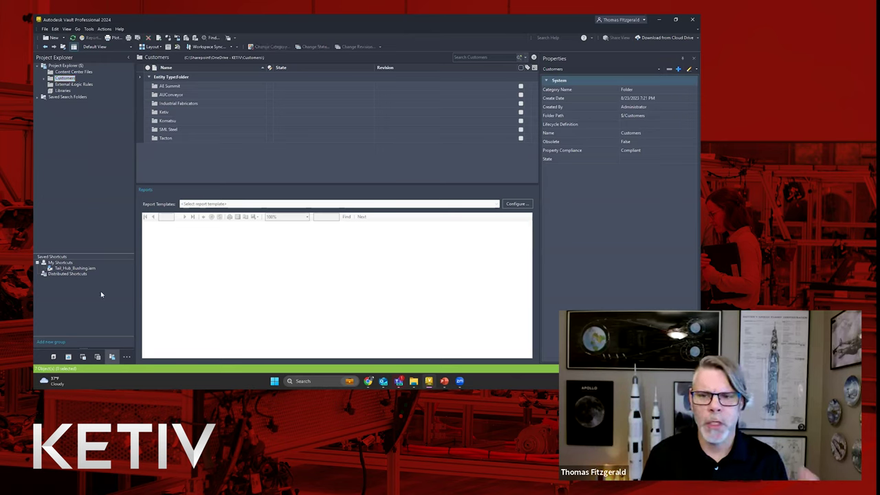
left_click(43, 66)
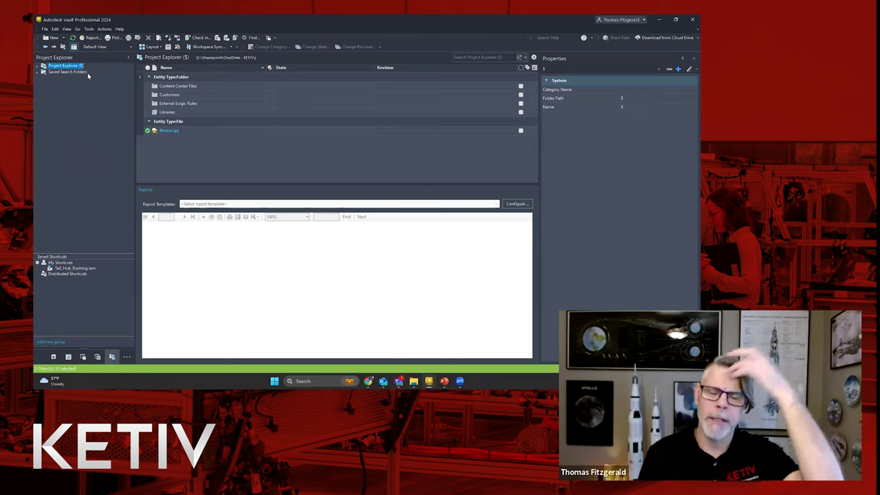
left_click(74, 268)
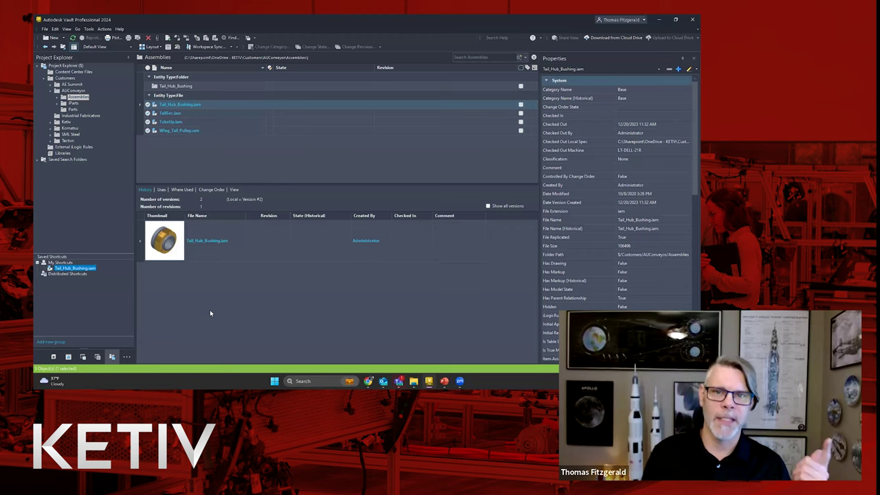
Delete the Tail_Hub_Bushing.iam shortcut from My Shortcuts and confirm the deletion
right_click(80, 271)
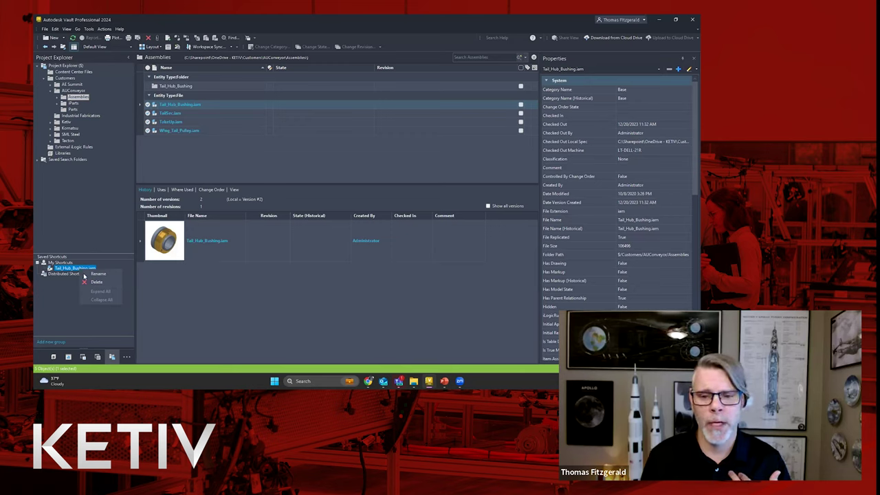
left_click(96, 281)
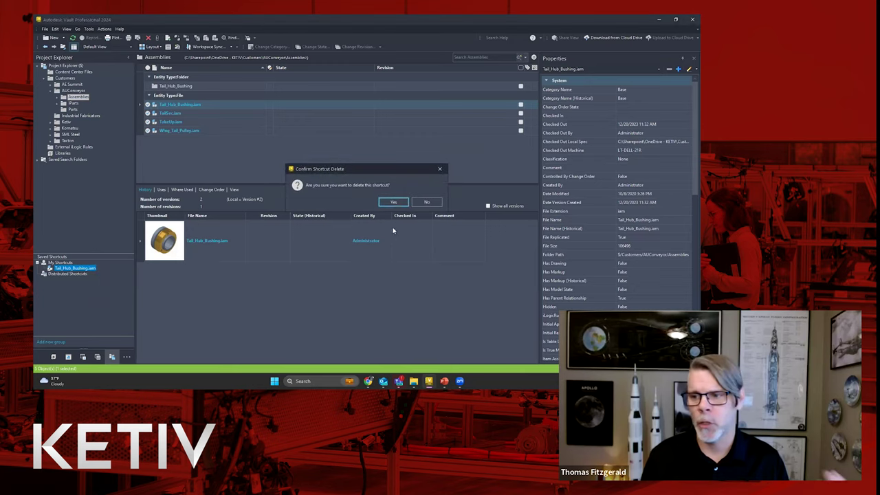
left_click(393, 201)
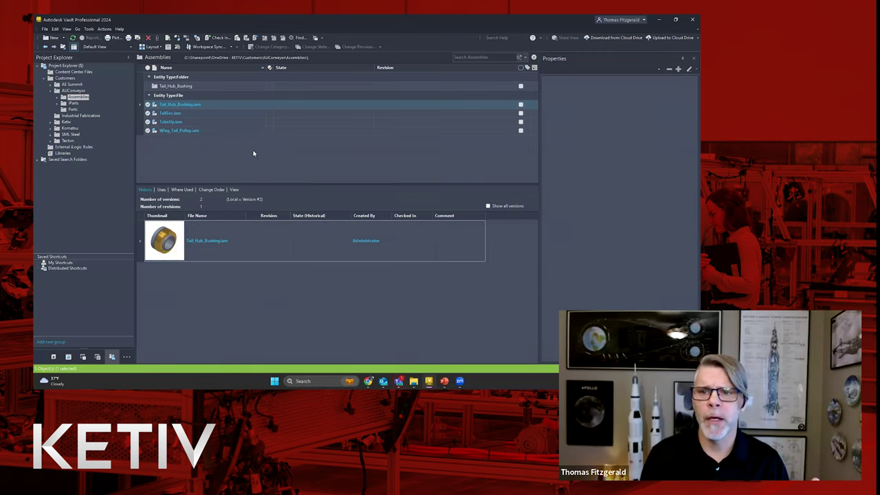
Show the AUConveyor folder's contents with its subfolders expanded in the tree, and briefly open and close the Find window
left_click(57, 91)
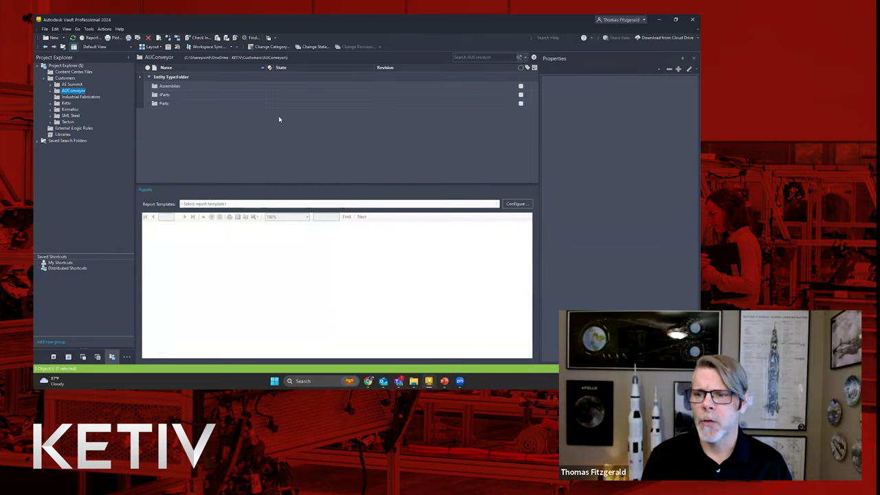
left_click(57, 91)
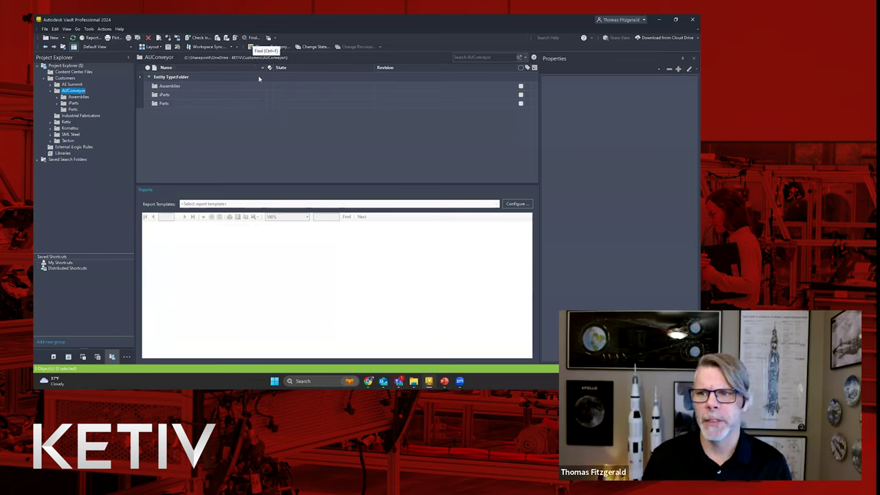
left_click(254, 38)
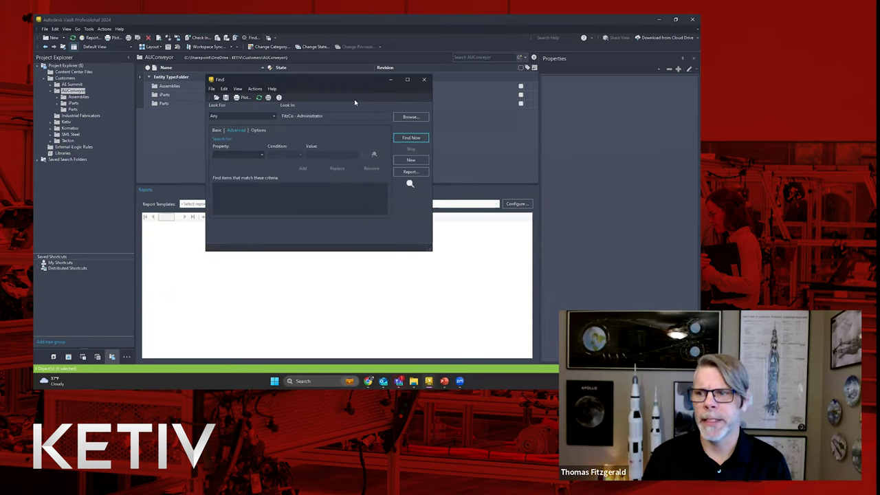
left_click(422, 80)
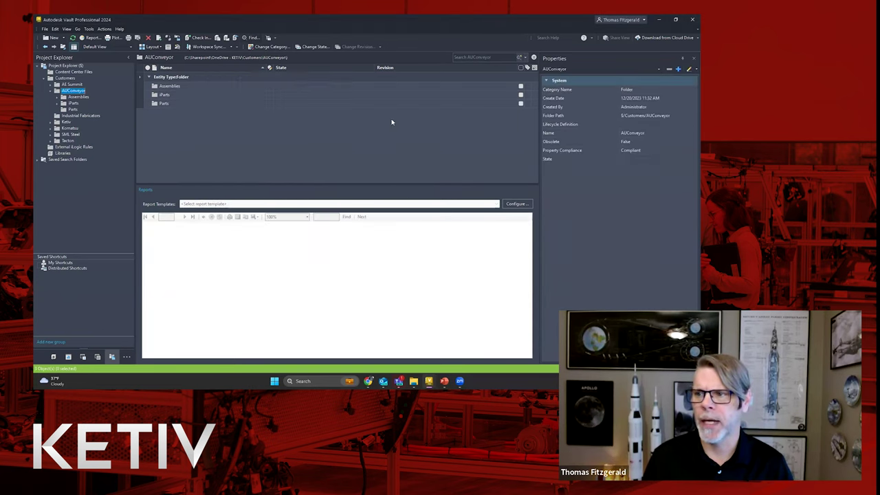
Expand the folder's advanced search criteria, open Find from the search options, and close both
left_click(534, 57)
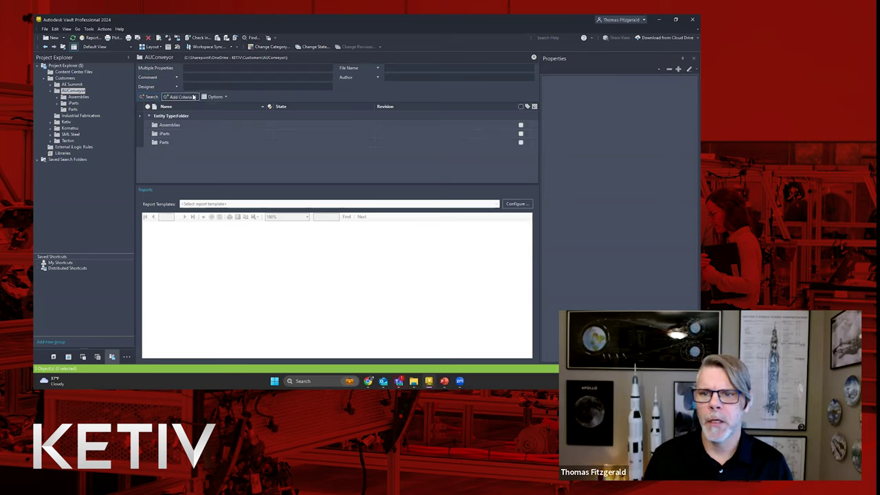
left_click(193, 97)
left_click(282, 95)
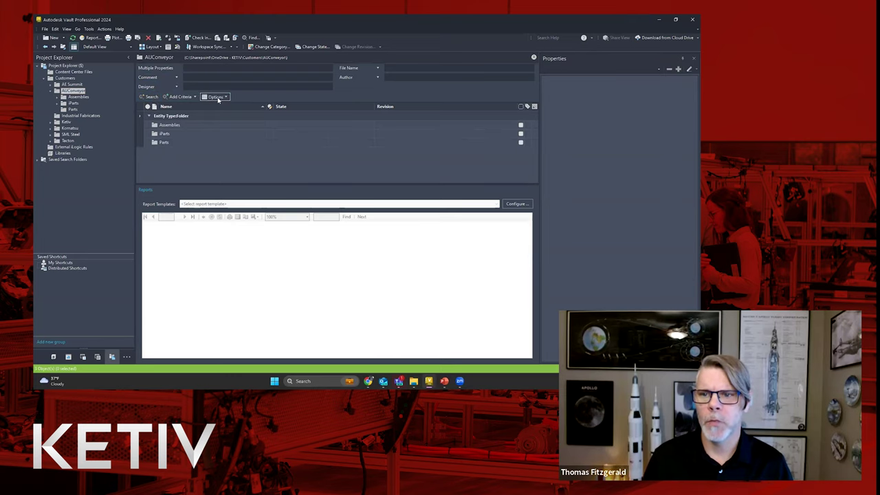
left_click(216, 97)
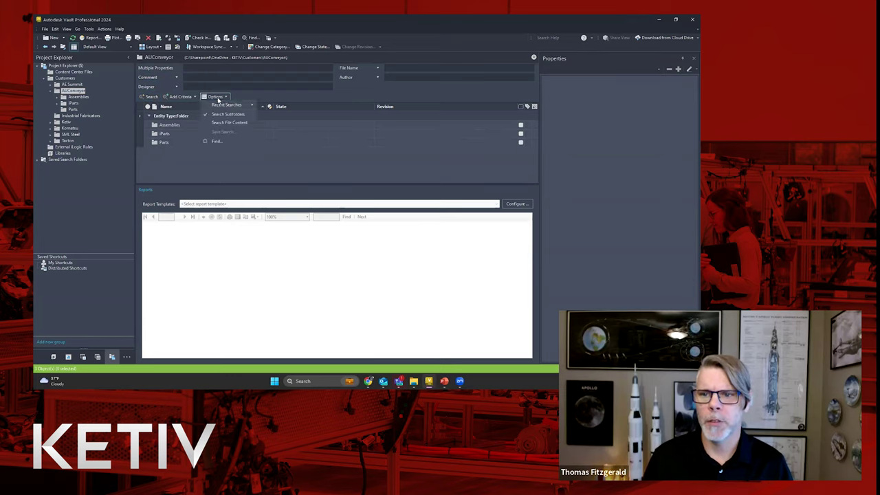
left_click(213, 142)
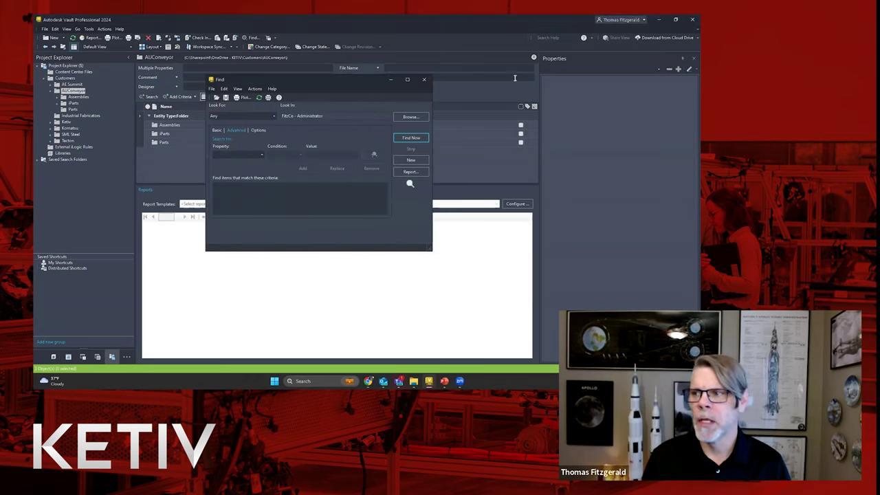
left_click(426, 80)
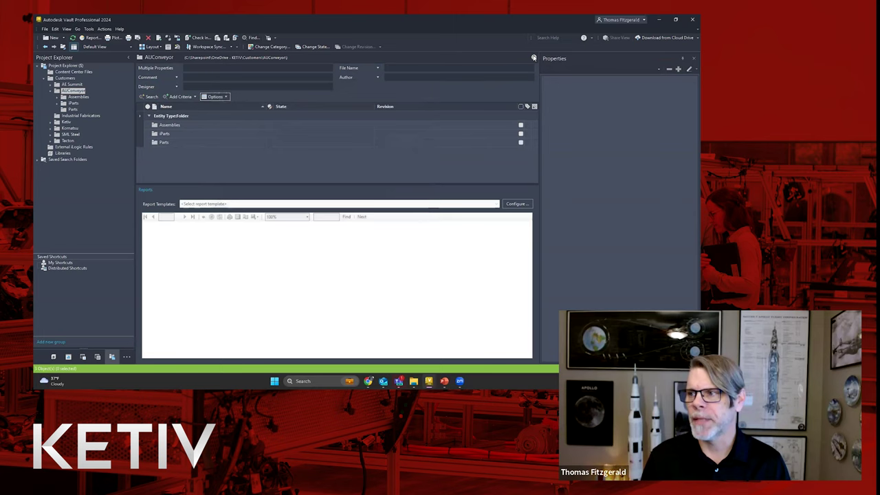
right_click(241, 154)
left_click(219, 150)
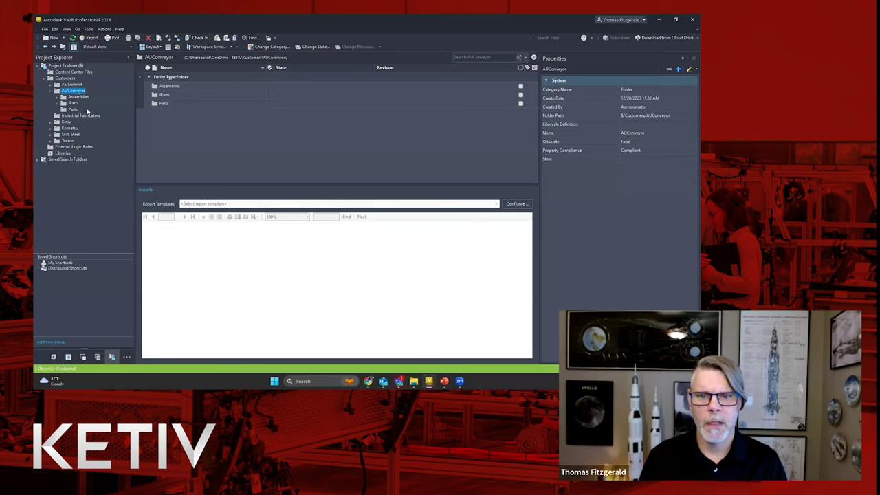
right_click(78, 86)
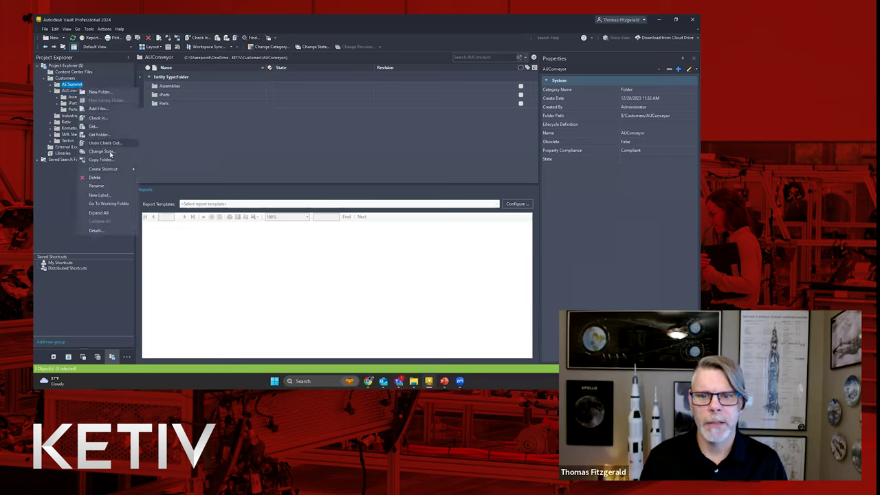
left_click(280, 138)
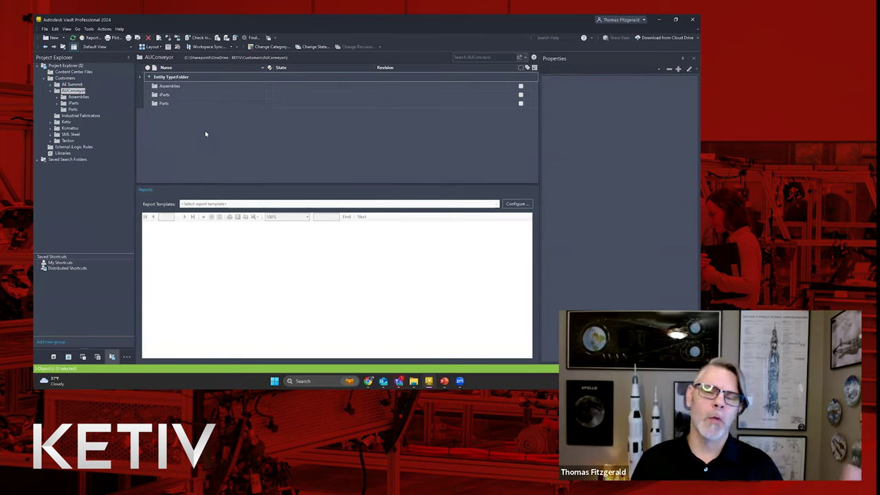
Open the Find window, reposition it over the main window, and look over its editing commands
left_click(253, 38)
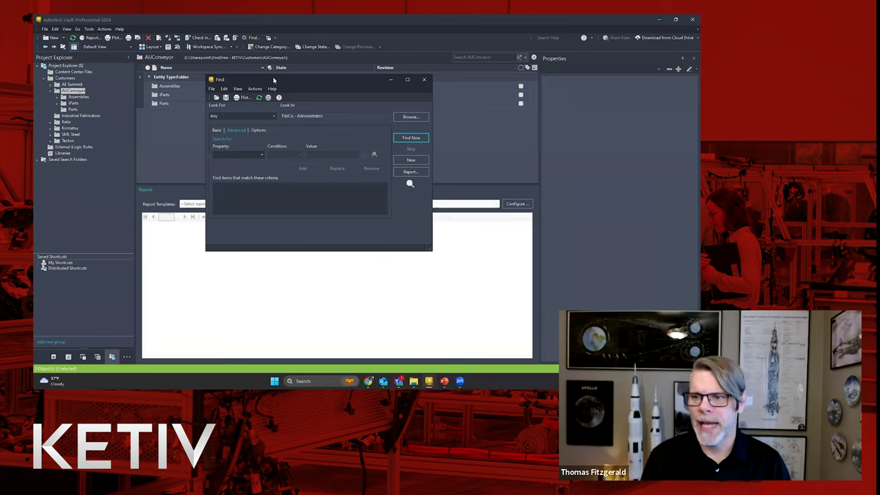
left_click_drag(273, 80, 300, 106)
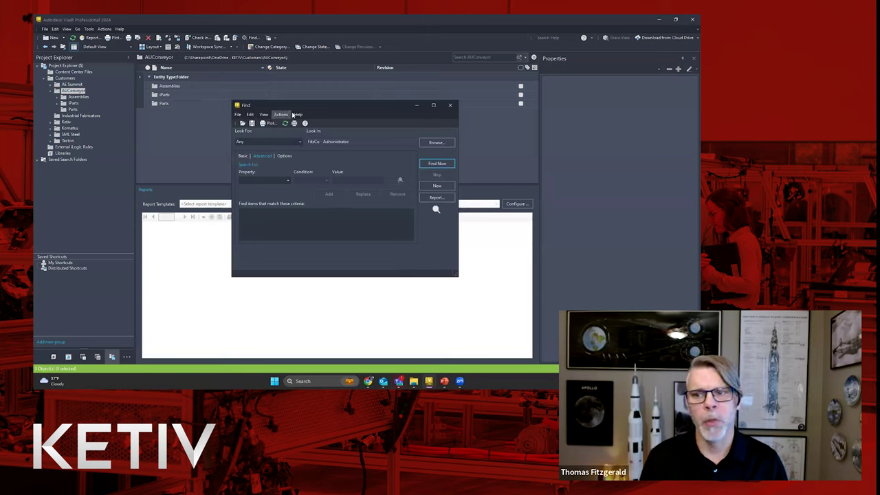
left_click(251, 114)
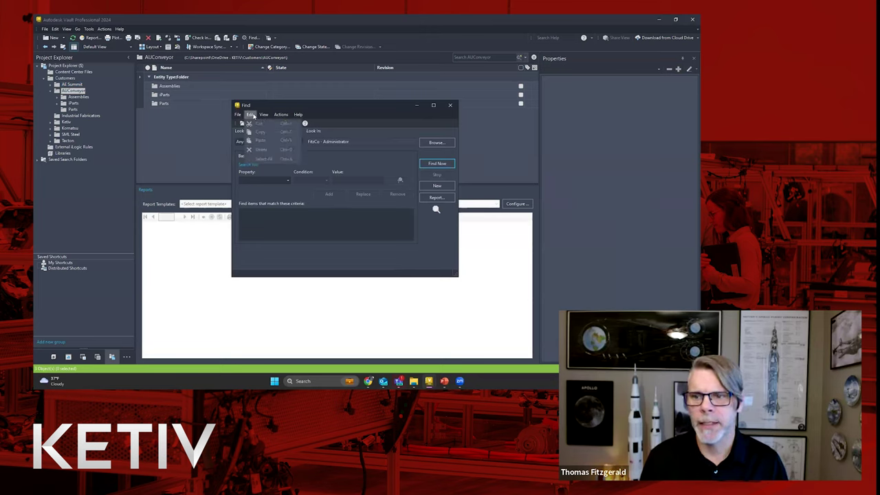
mouse_move(237, 115)
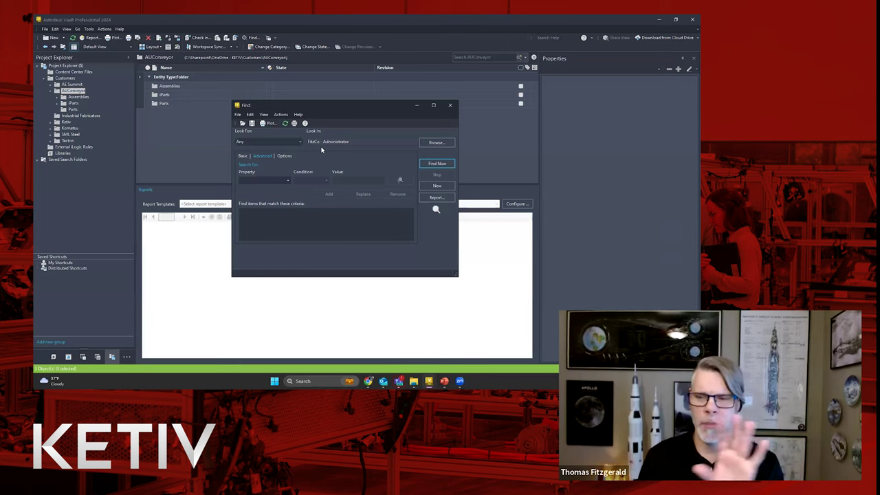
left_click_drag(342, 108, 327, 90)
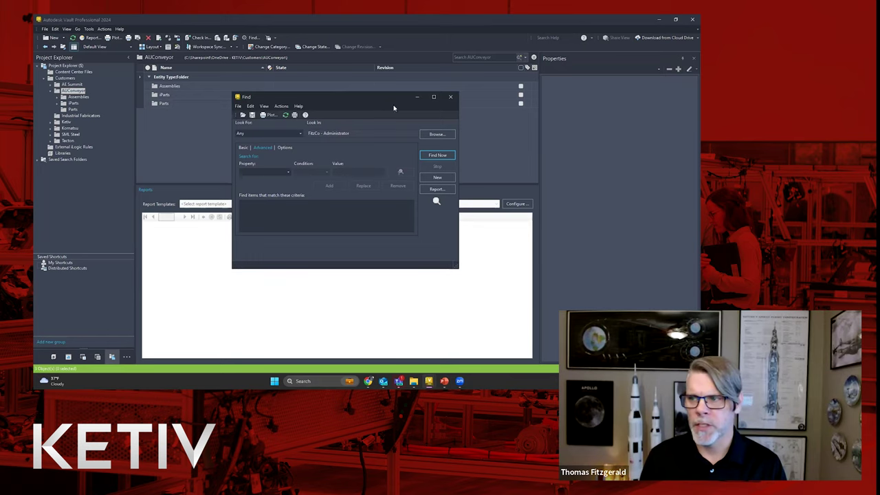
Try maximizing, minimizing and reopening the Find window, and return it to its normal size
left_click(432, 98)
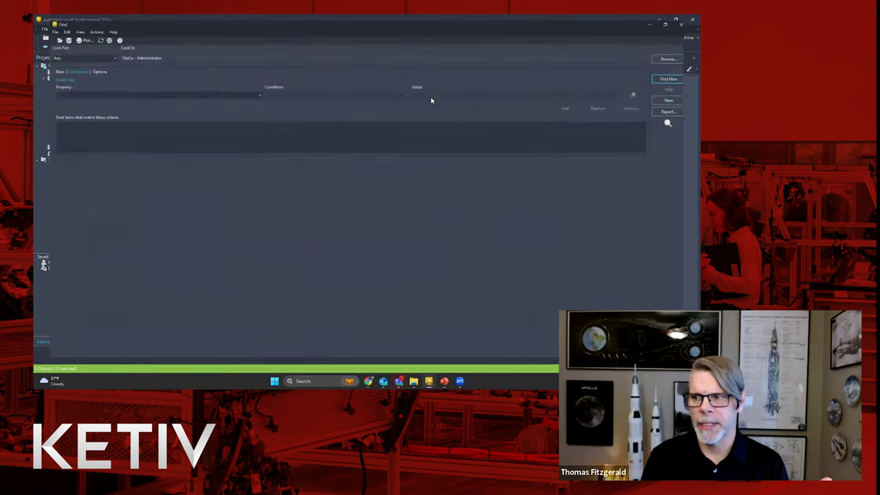
left_click(658, 19)
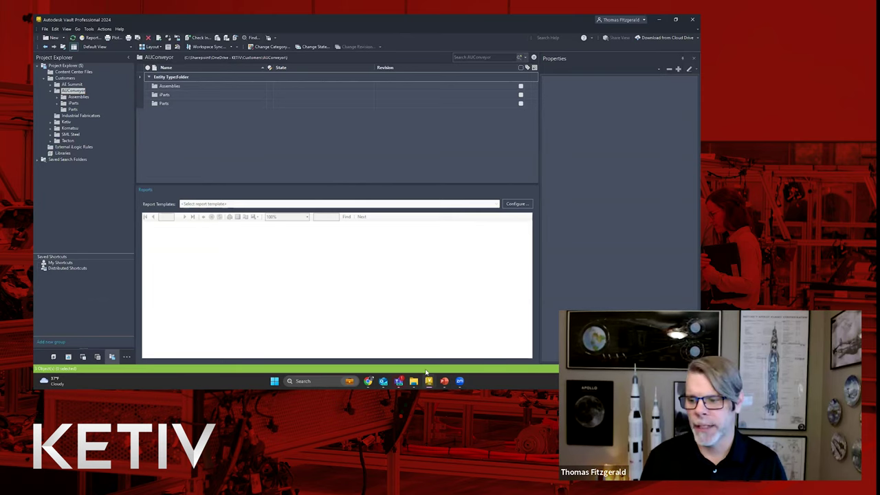
mouse_move(429, 381)
left_click(471, 342)
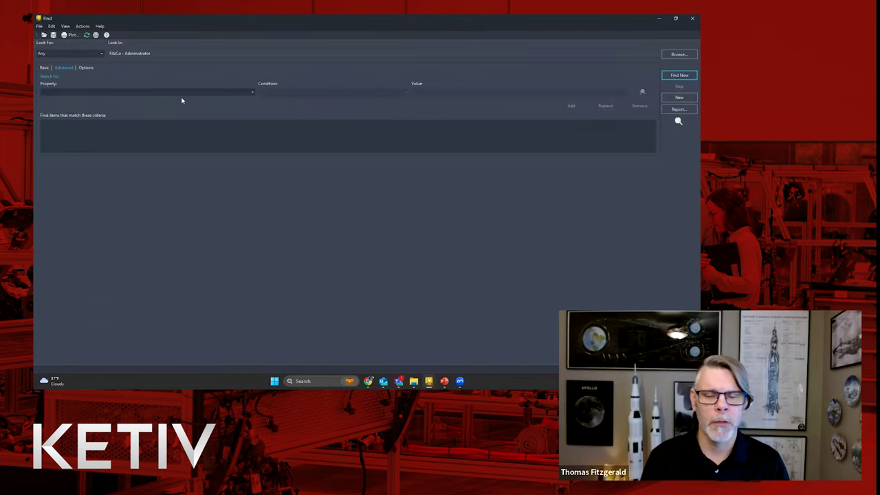
left_click(676, 18)
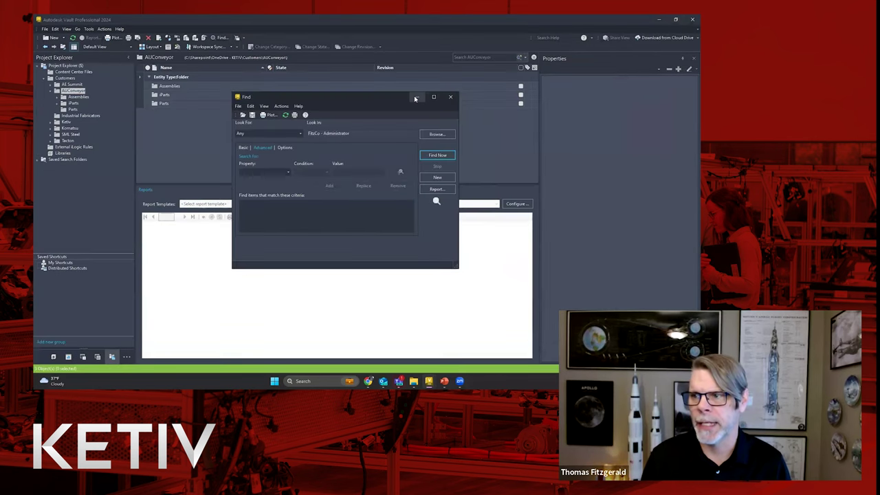
left_click(416, 99)
mouse_move(428, 381)
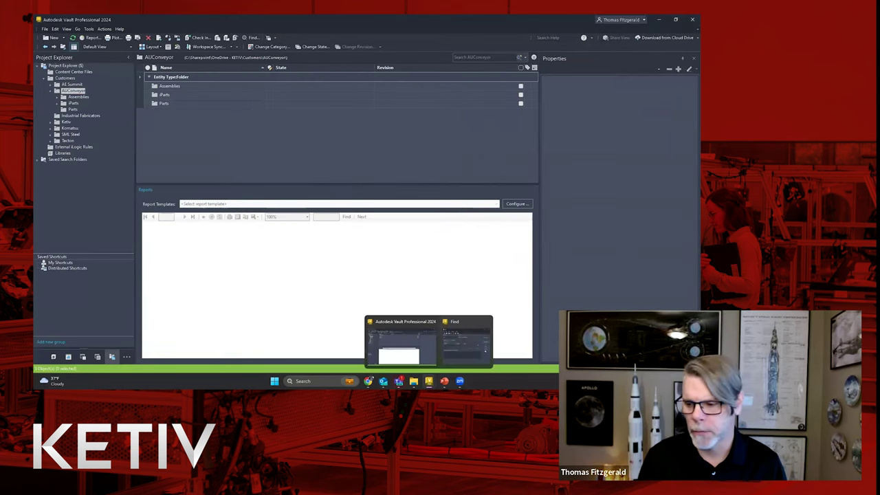
left_click(465, 342)
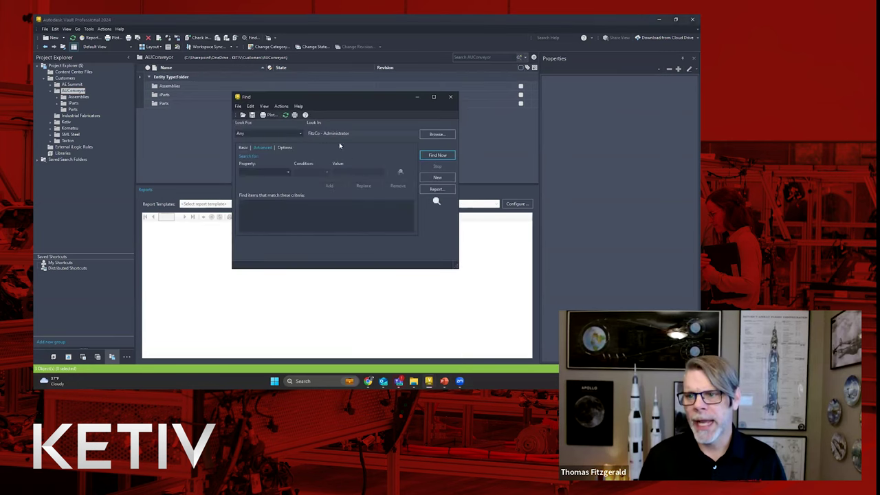
Run a basic search of the vault for "bearing" and review the actions available for the TakeUp_Bearing result
left_click_drag(317, 100, 301, 82)
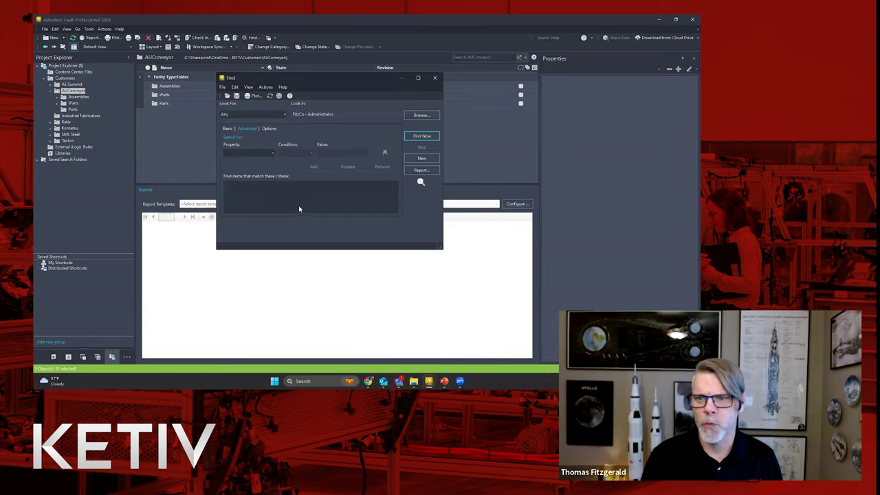
left_click(226, 128)
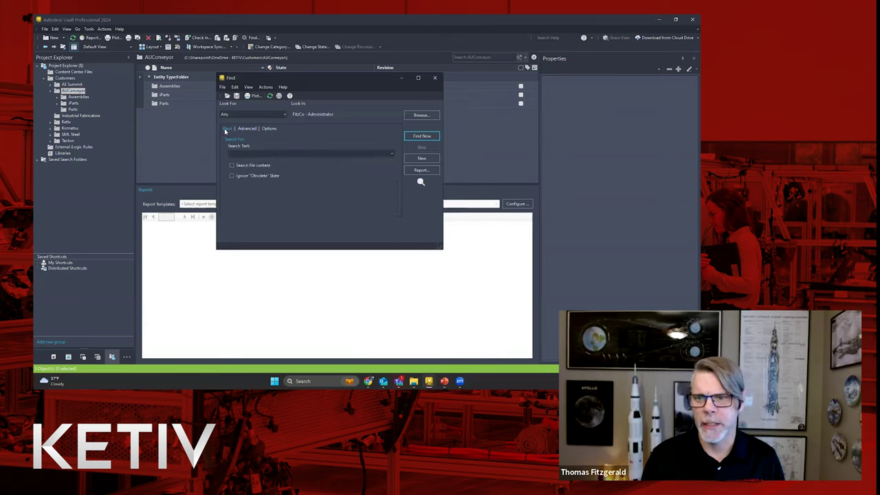
left_click_drag(306, 79, 324, 93)
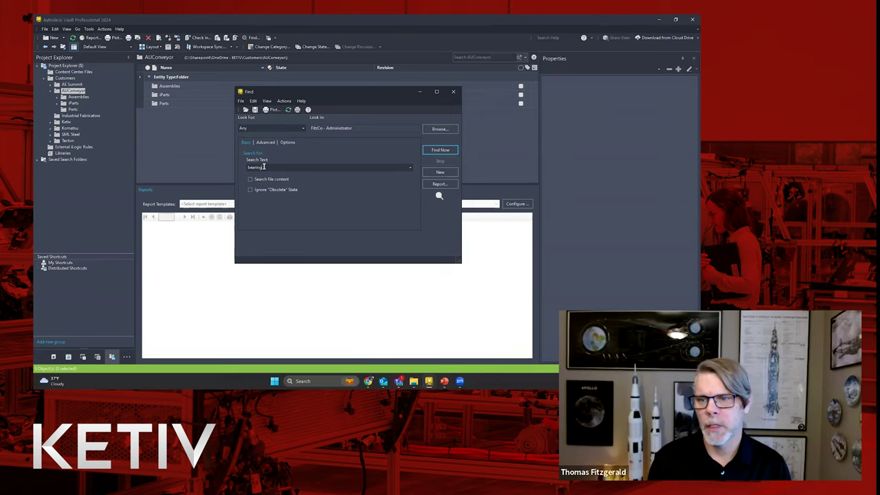
left_click(433, 150)
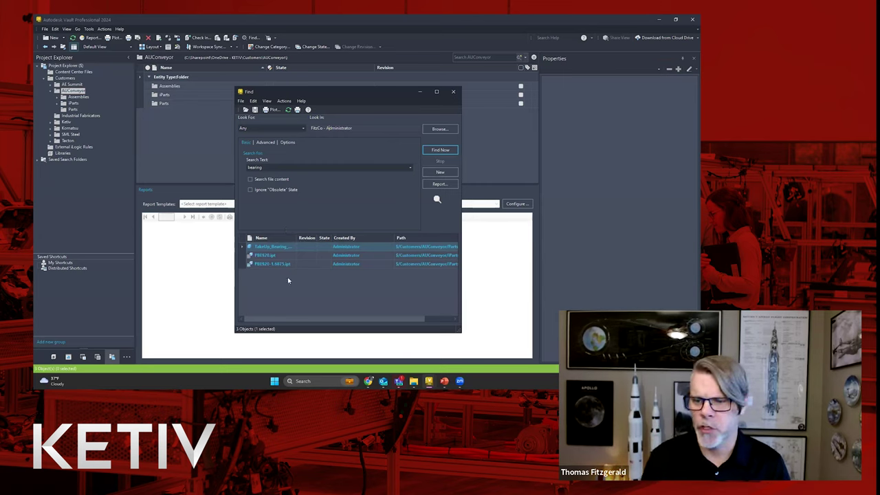
right_click(262, 249)
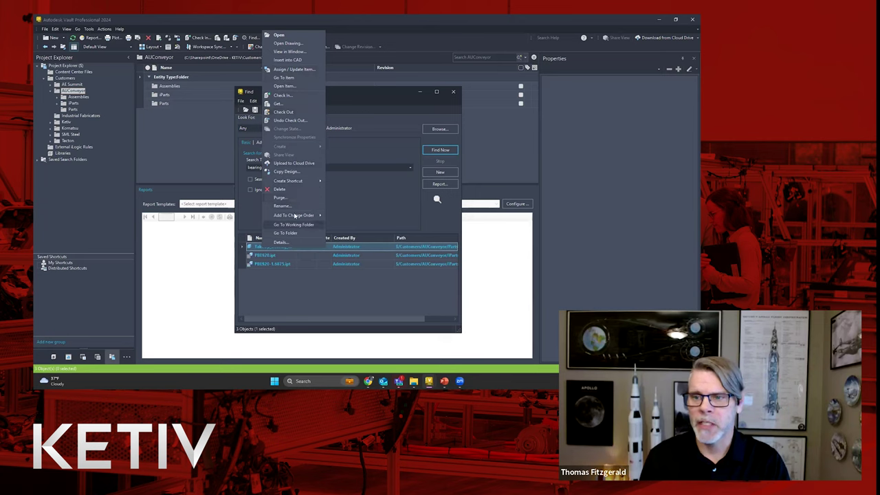
left_click(310, 291)
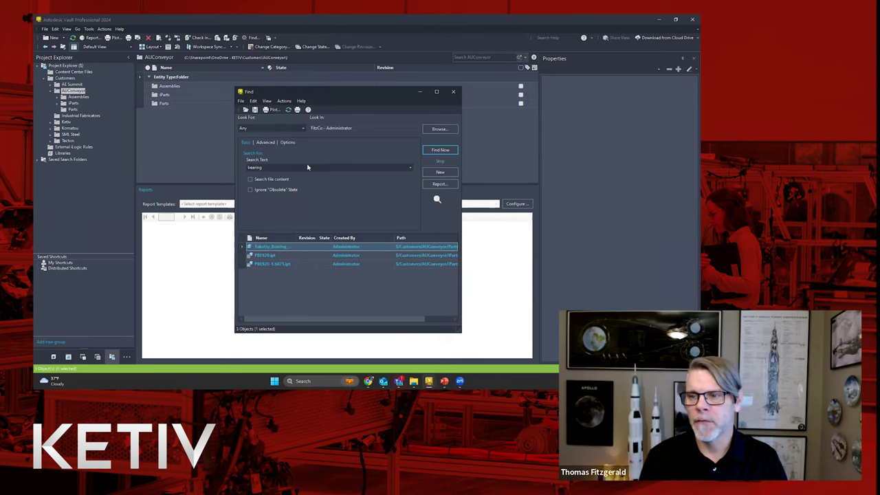
Check the commands available for the TakeUp_Bearing search result once more, and close the Find window
right_click(281, 247)
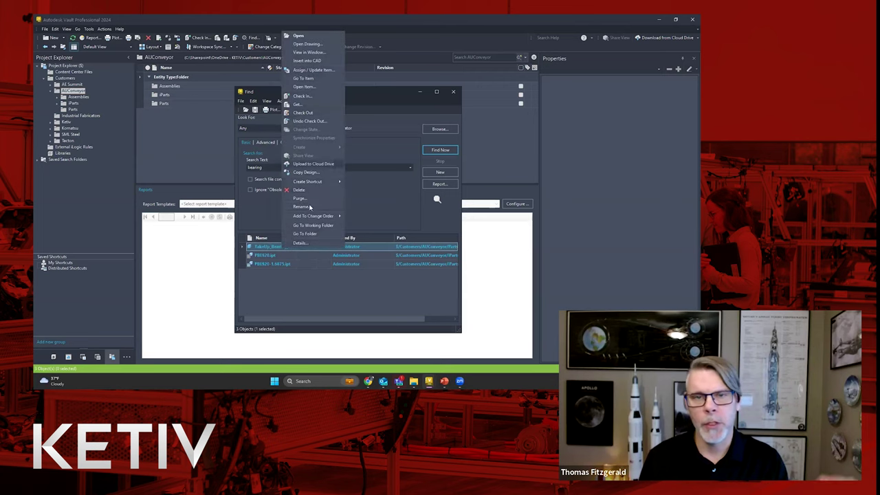
left_click(326, 289)
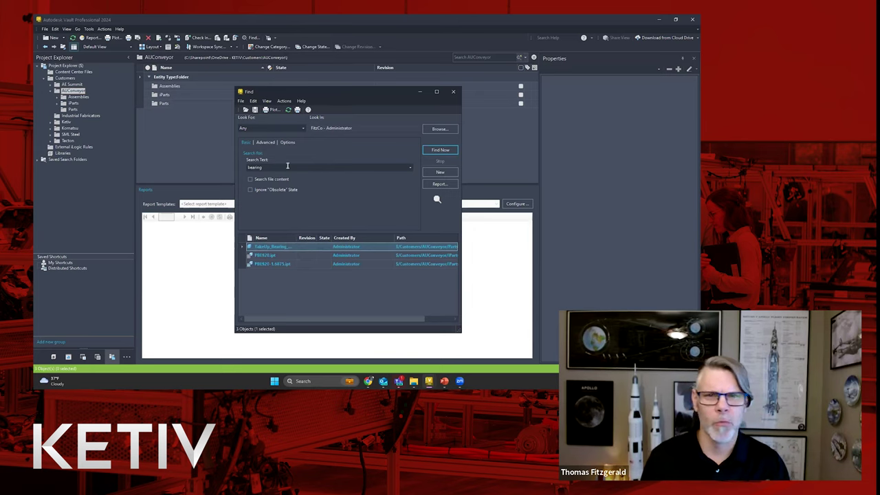
left_click(459, 91)
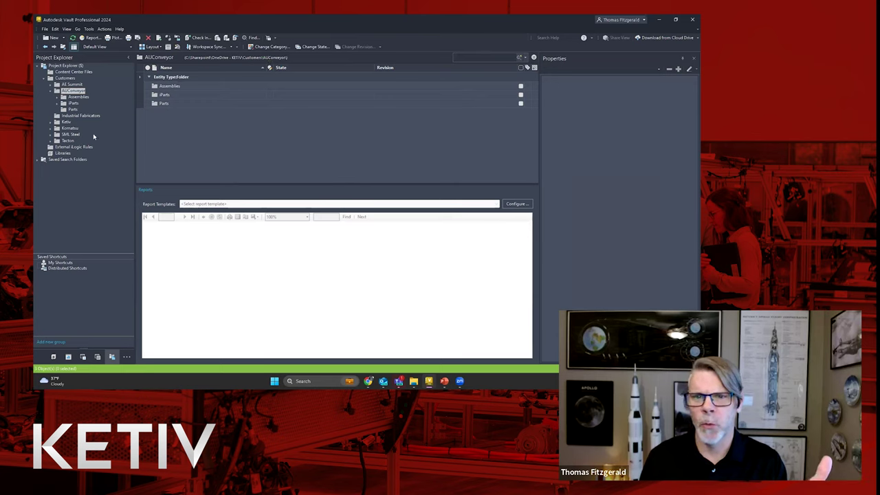
Open a new Find window and set the advanced search to look for Files
left_click(250, 38)
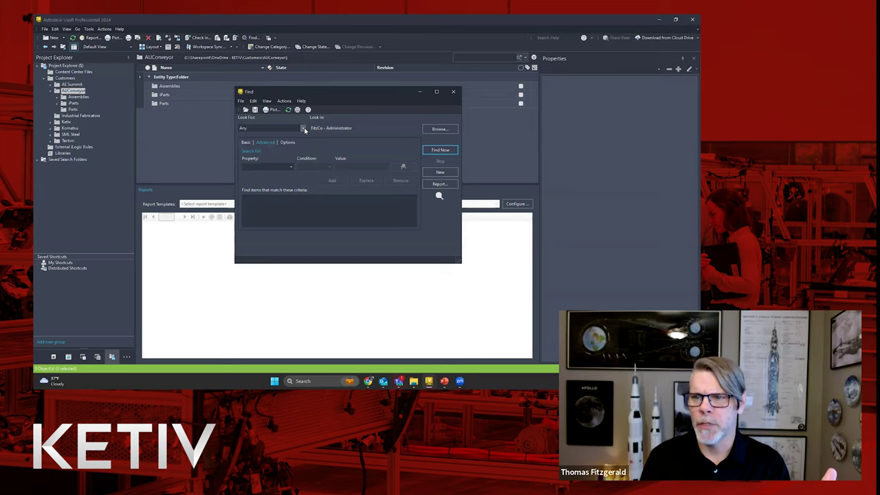
left_click(303, 128)
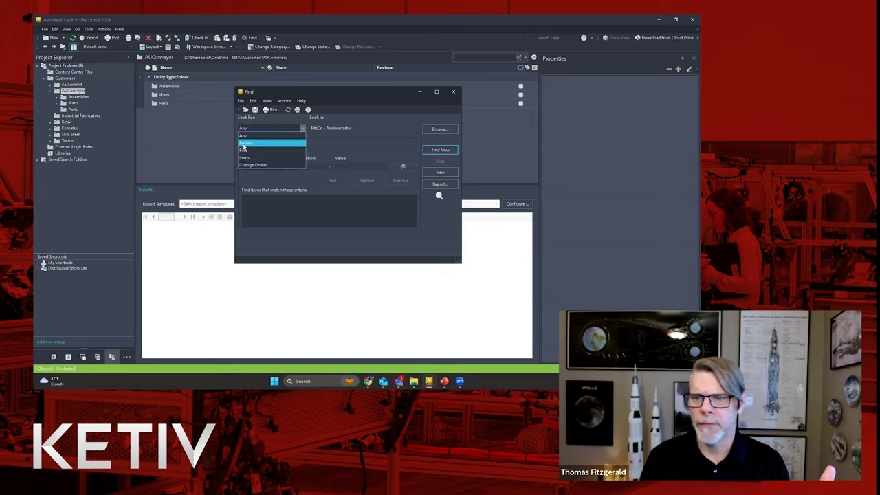
left_click(245, 152)
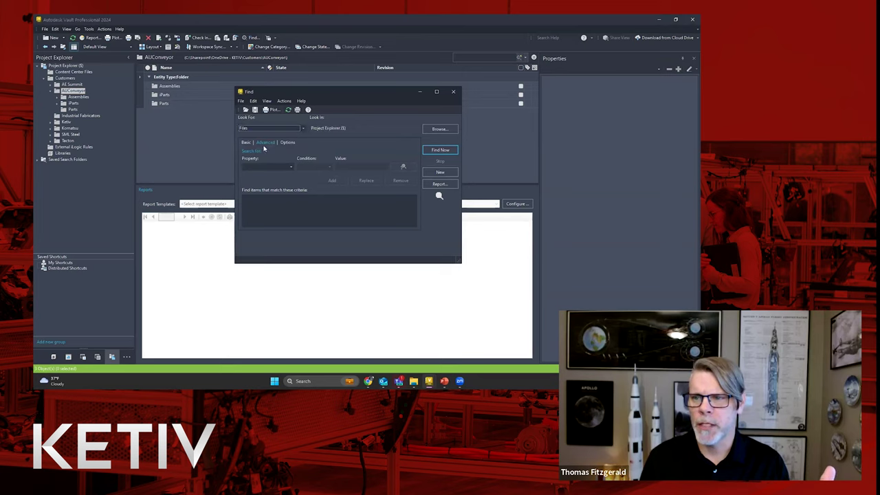
Expand Project Explorer and Customers in the search locations, and try limiting the search to the AUConveyor and Ketiv folders
left_click(440, 130)
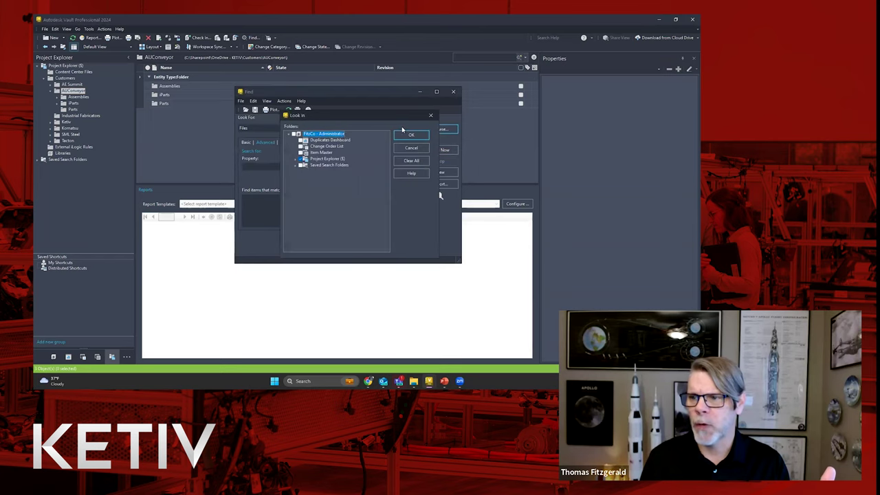
left_click(296, 161)
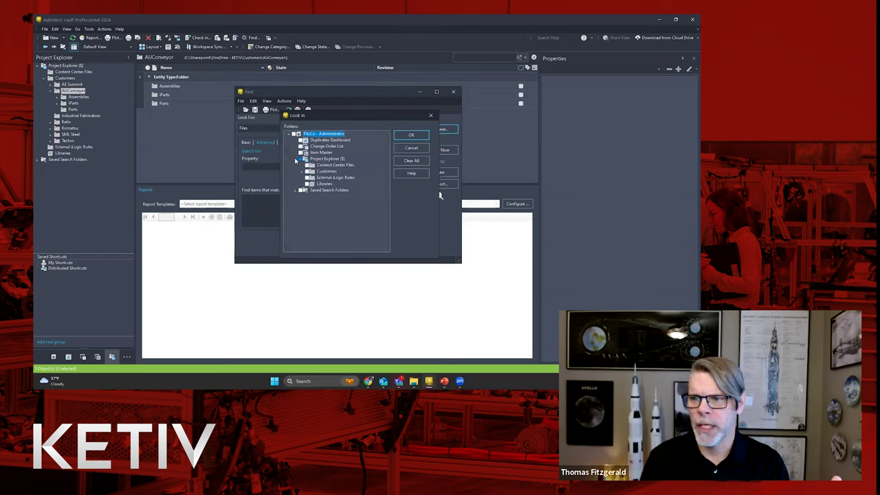
left_click(301, 171)
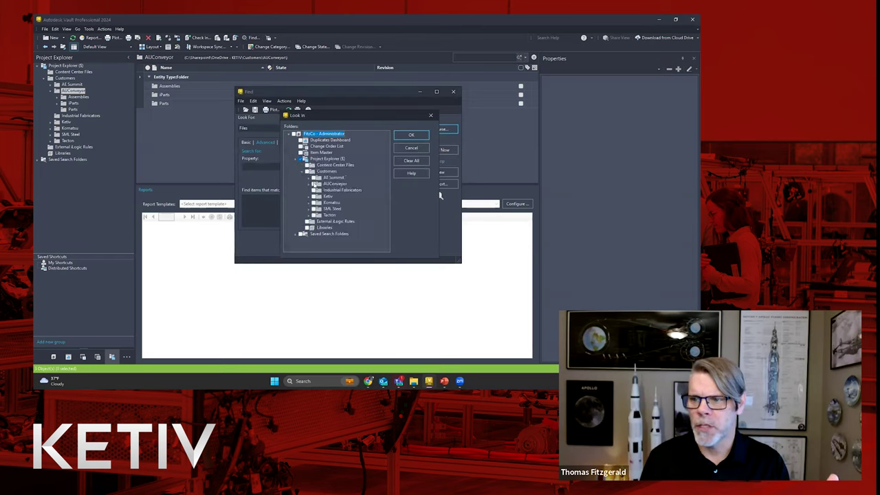
left_click(334, 184)
left_click(333, 204)
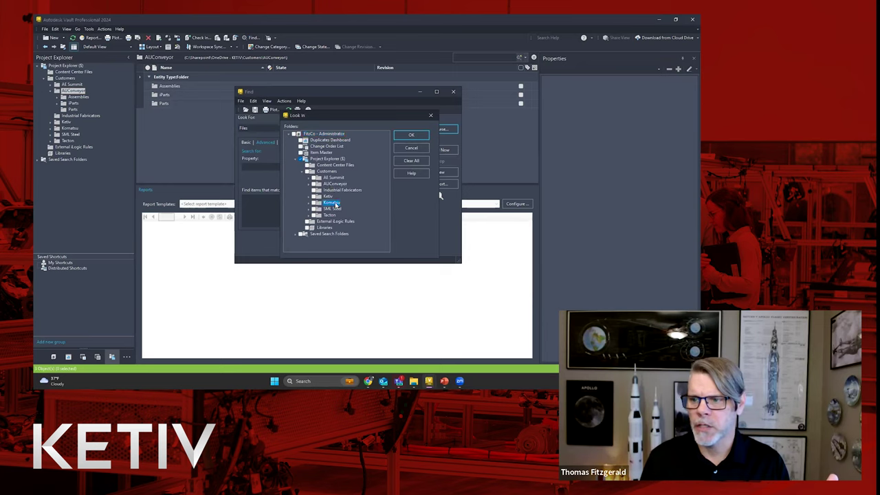
left_click(310, 177)
left_click(314, 184)
left_click(315, 196)
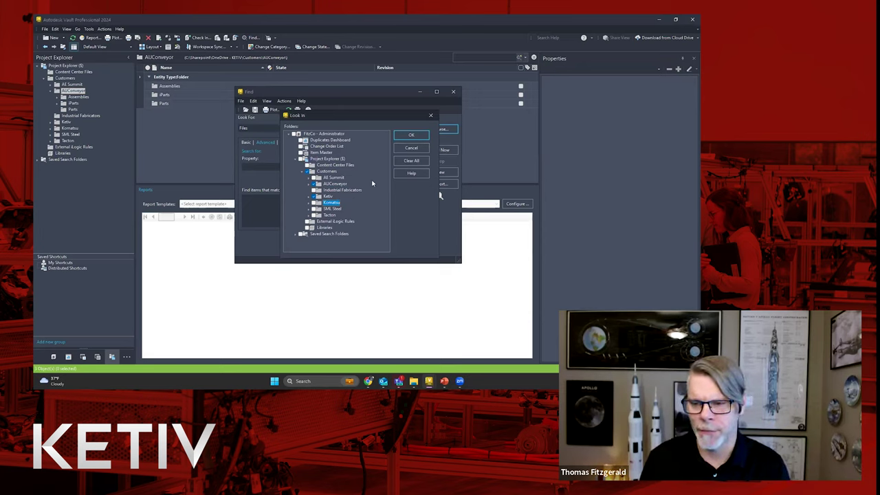
left_click(410, 135)
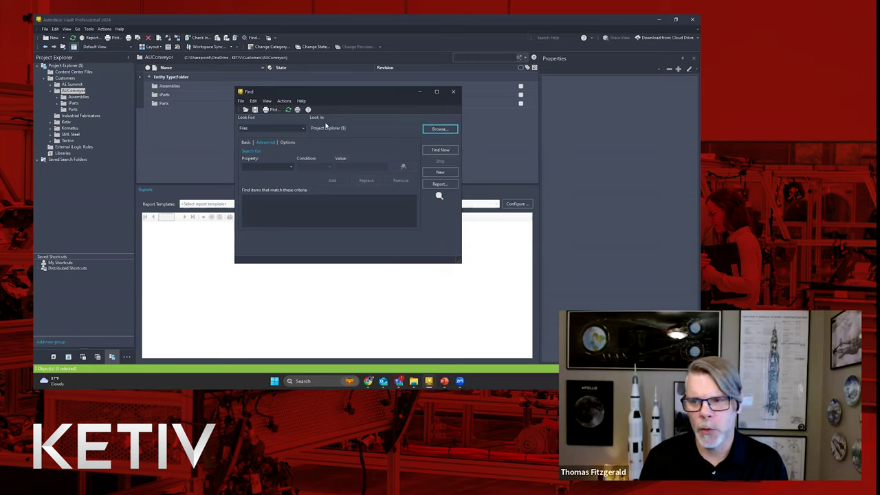
Look over the searchable file properties in the advanced search and compare them with the basic search options
left_click(259, 166)
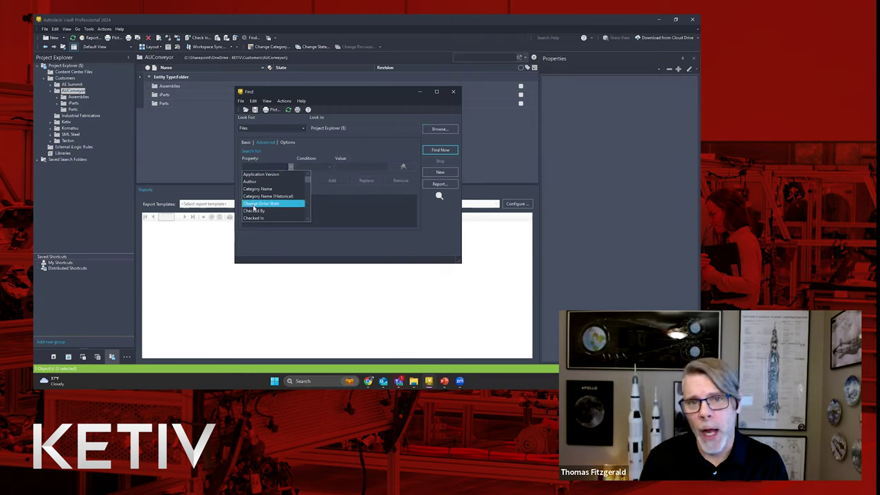
left_click(262, 160)
left_click(246, 142)
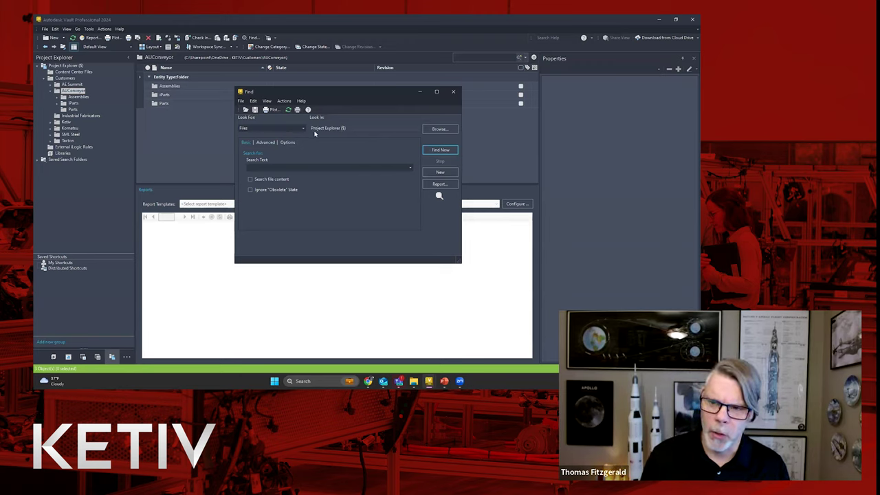
left_click(266, 142)
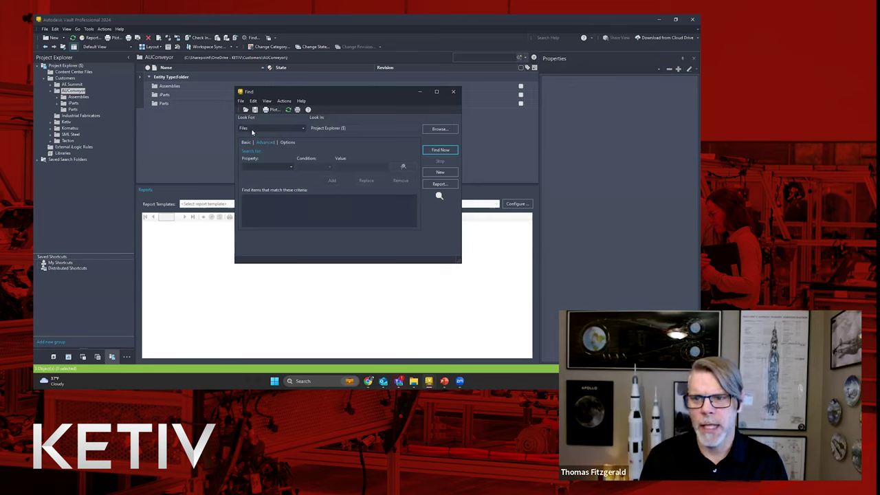
left_click(260, 169)
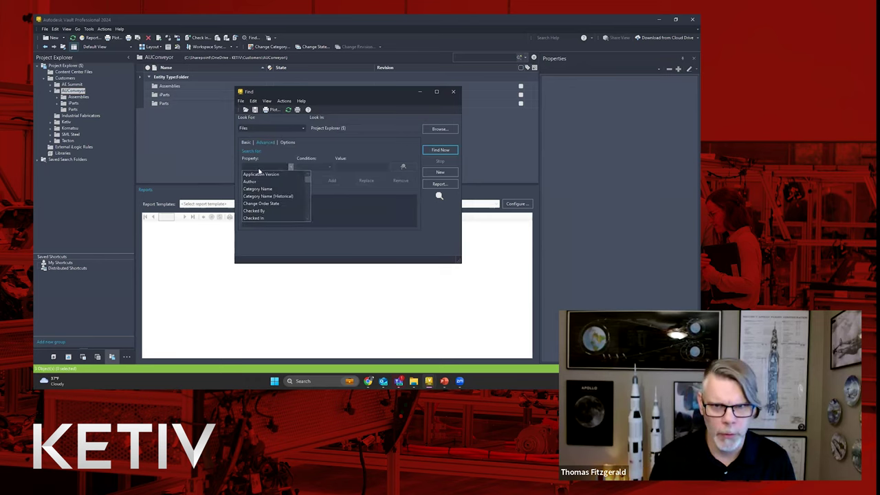
left_click(261, 167)
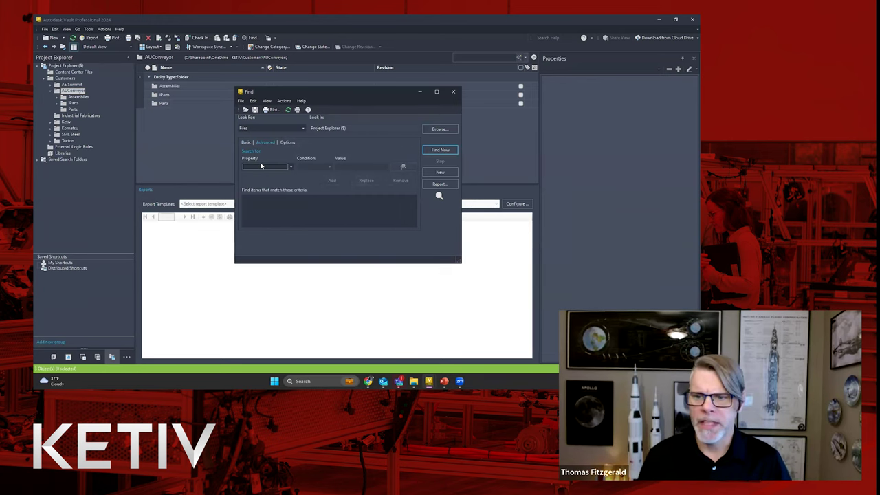
Add the advanced search criterion File Extension contains .ipt
left_click(261, 166)
mouse_move(308, 181)
left_mouse_down()
mouse_move(306, 197)
mouse_move(305, 190)
left_mouse_up()
scroll(277, 191, "up", 1)
left_click(269, 189)
left_click(351, 168)
type(".ipt")
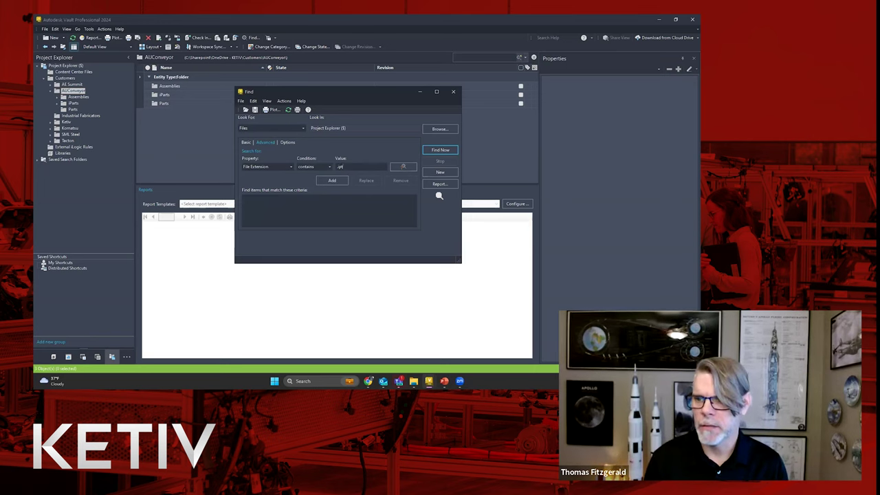
left_click(332, 181)
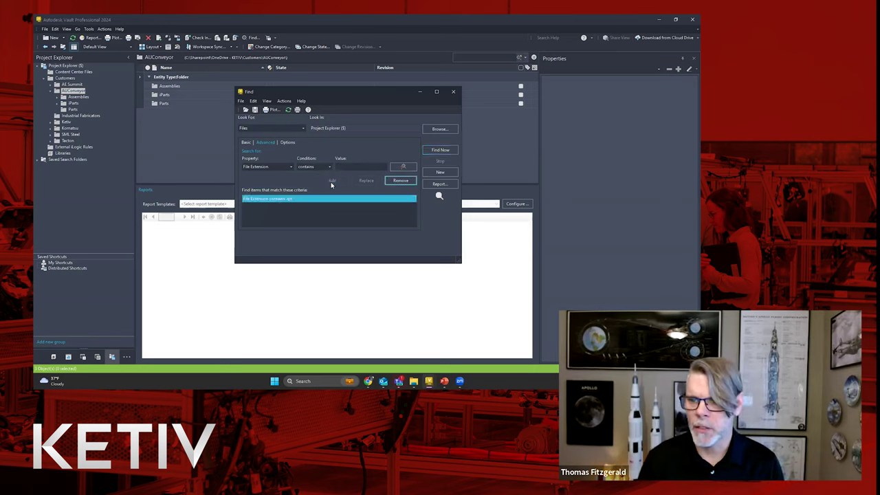
Add the criterion Author contains Administrator and run the search with both criteria
left_click(278, 165)
scroll(310, 192, "down", 1)
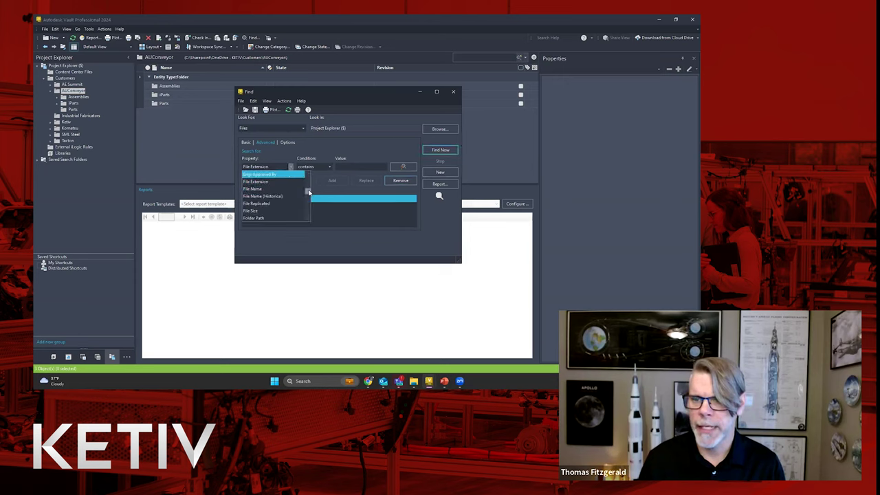
left_click_drag(308, 193, 308, 205)
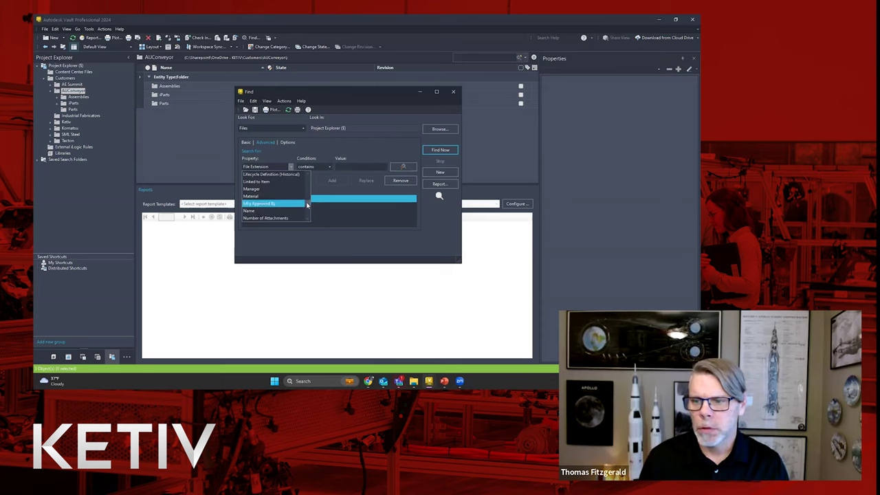
left_click_drag(308, 202, 313, 171)
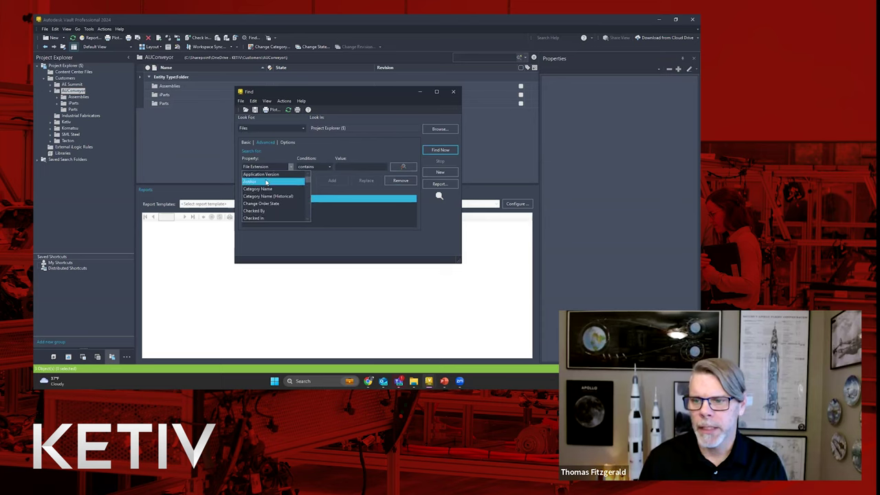
left_click(255, 181)
left_click(355, 165)
type("Administrato")
left_click(332, 180)
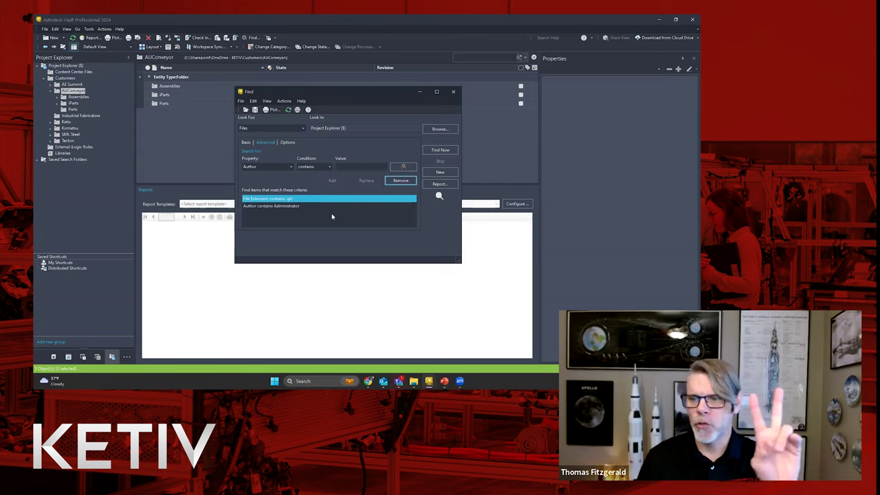
left_click(439, 150)
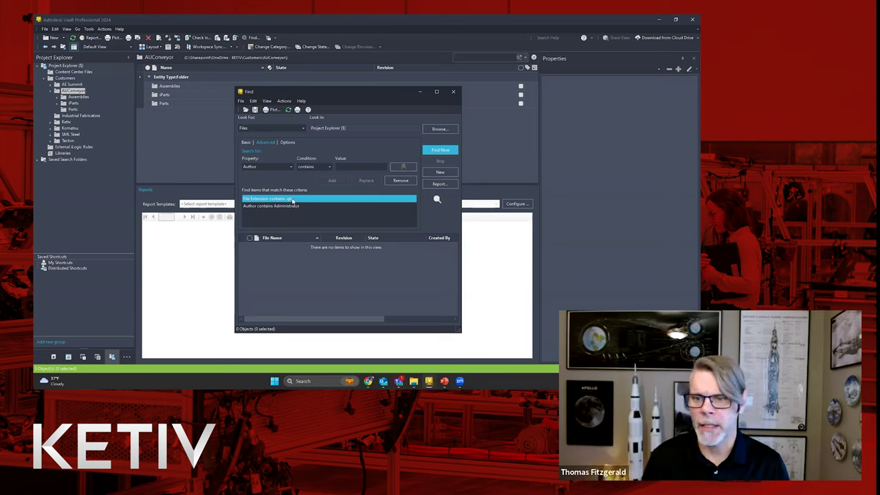
Remove the Administrator criterion and add an Author contains criterion using an asterisk wildcard and a fragment of the author's name
left_click(264, 206)
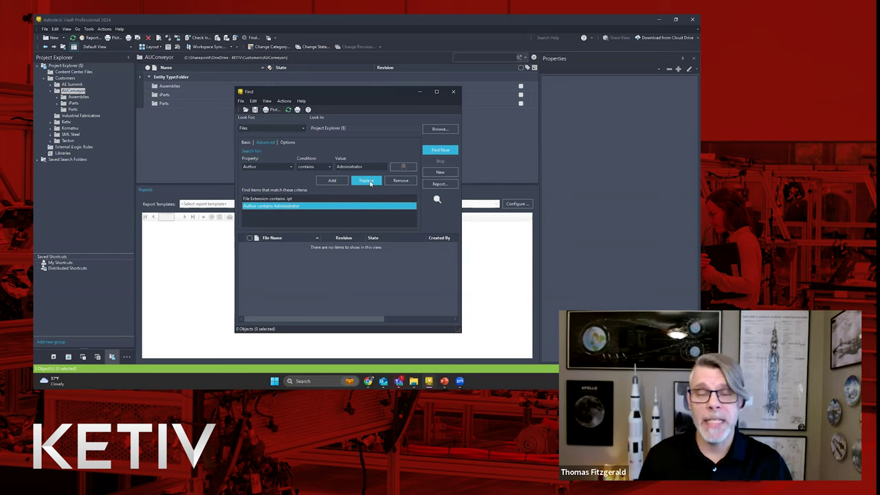
left_click(397, 181)
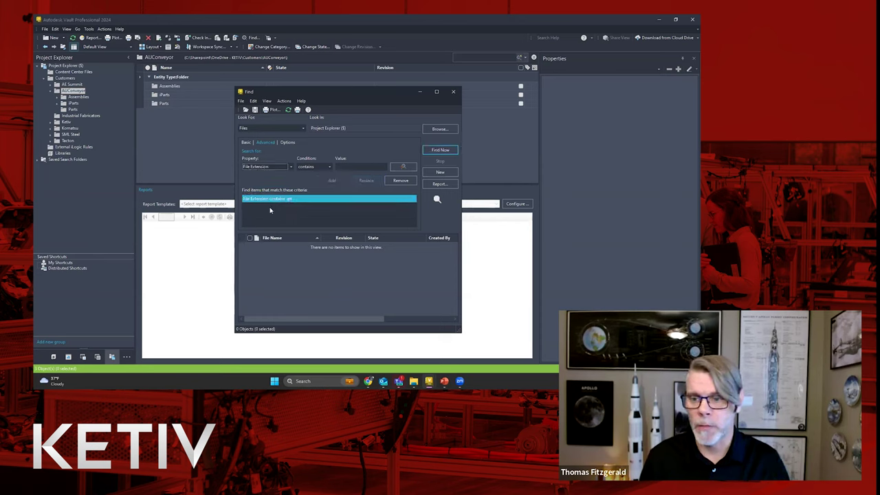
left_click(283, 167)
scroll(265, 196, "up", 4)
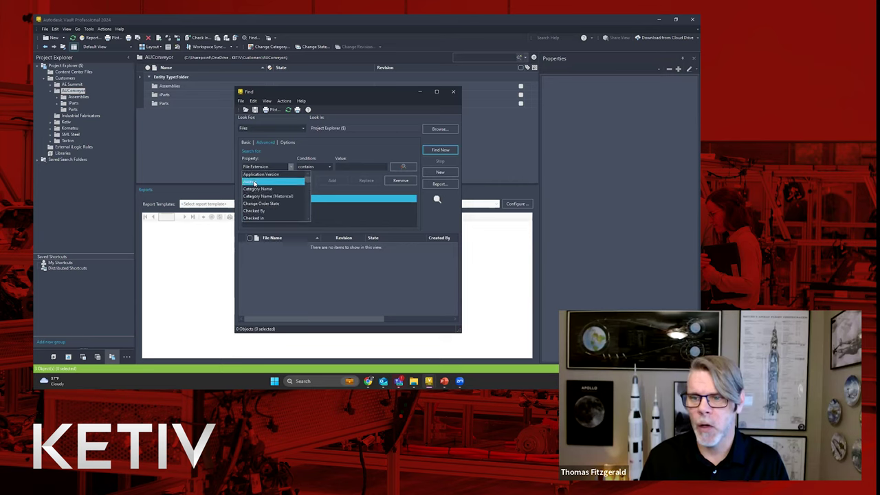
left_click(256, 181)
left_click(360, 166)
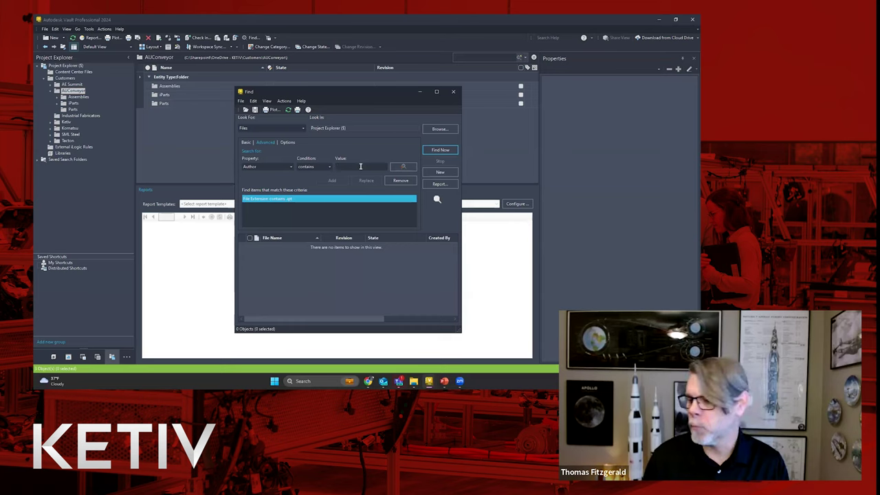
type("t")
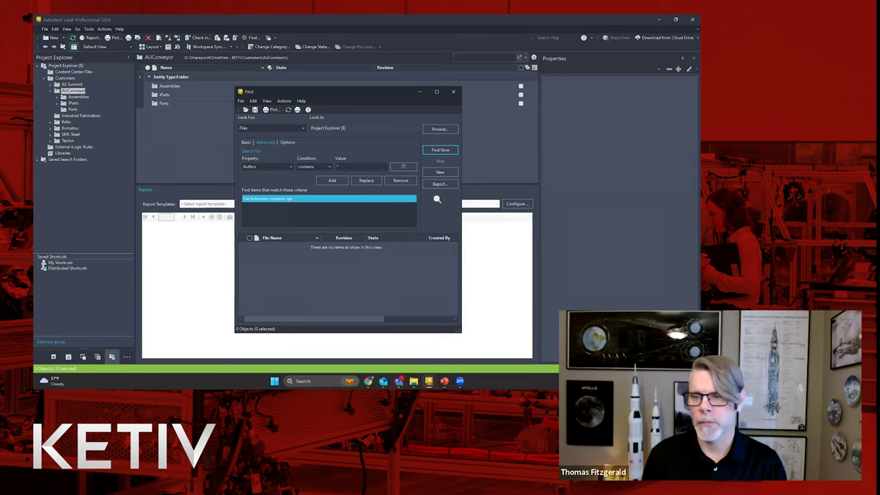
type("fd")
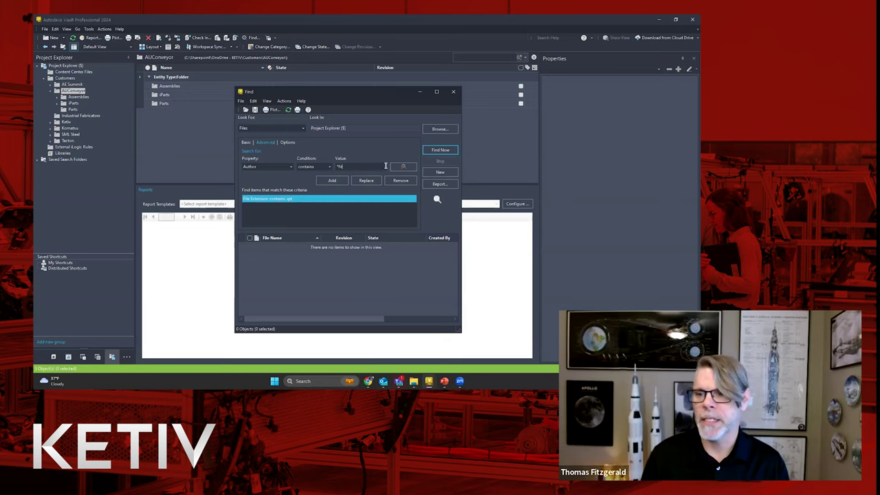
left_click(334, 181)
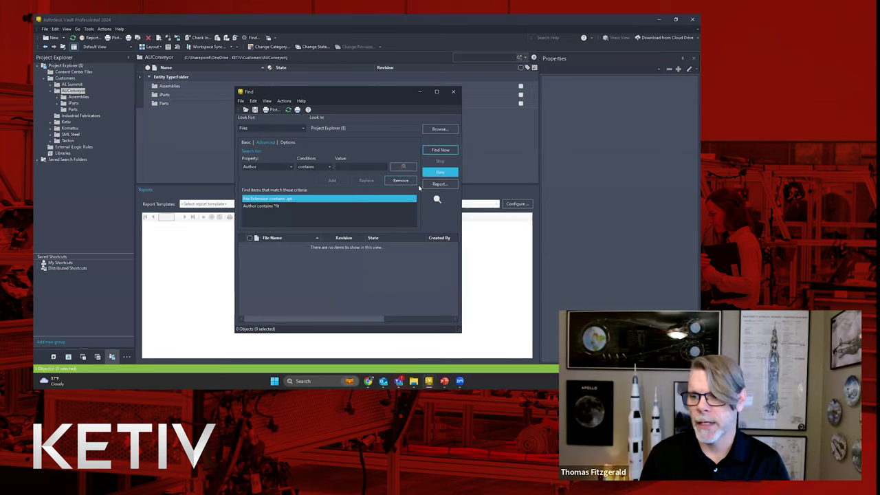
Remove the wildcard Author criterion and run the search by the .ipt file extension alone
left_click(279, 205)
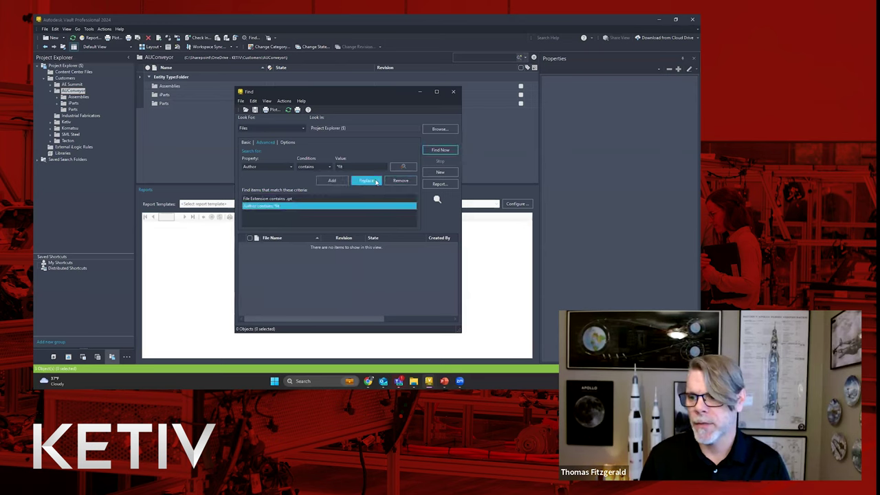
left_click(400, 180)
left_click(439, 151)
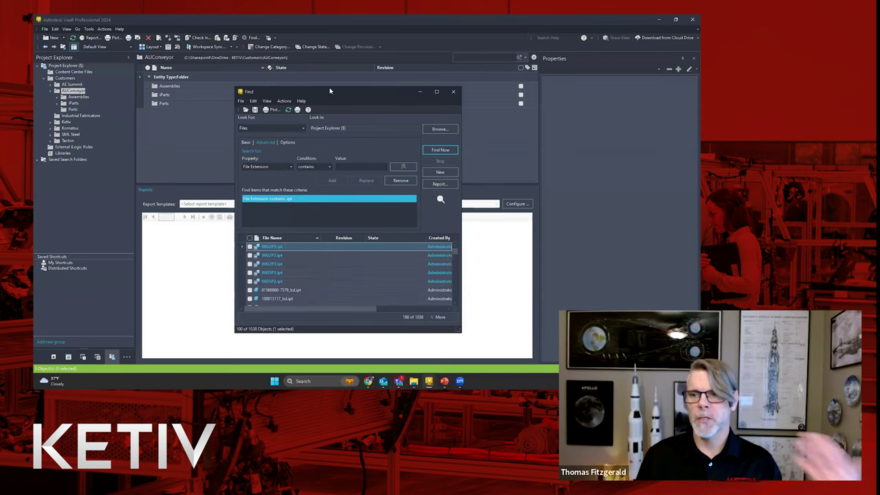
Reposition the Find window over the main window and delete the File Extension criterion
left_click_drag(332, 90, 433, 58)
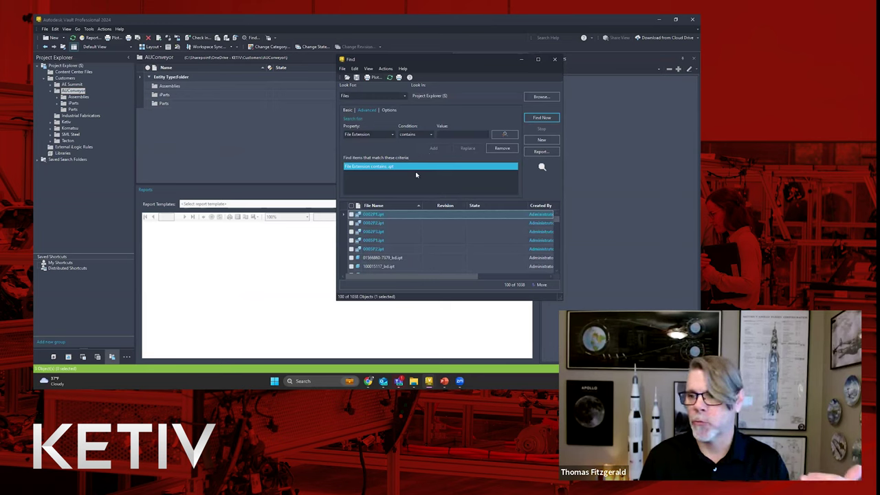
key("Delete")
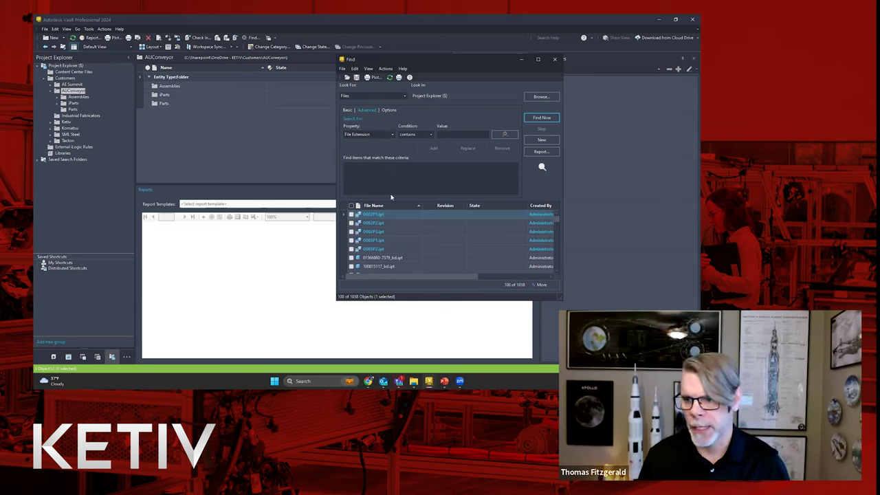
Examine the commands available for an .ipt file in the search results
left_click(382, 249, "shift")
right_click(383, 250)
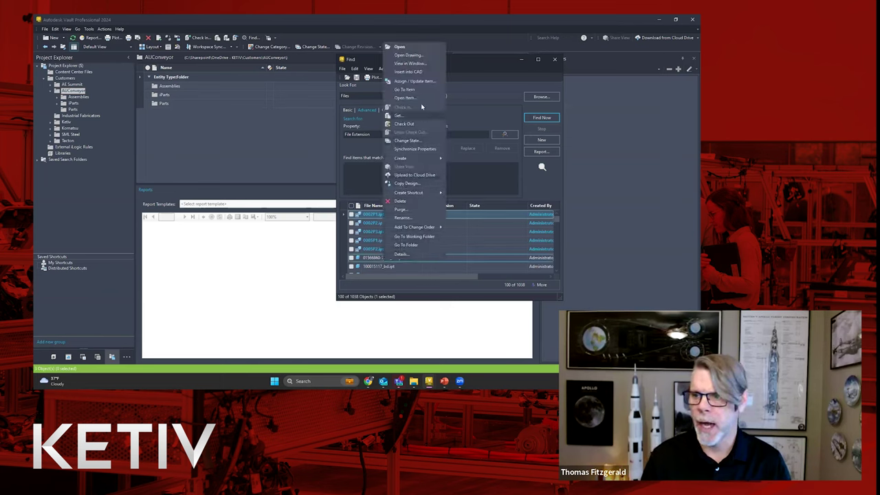
left_click(355, 176)
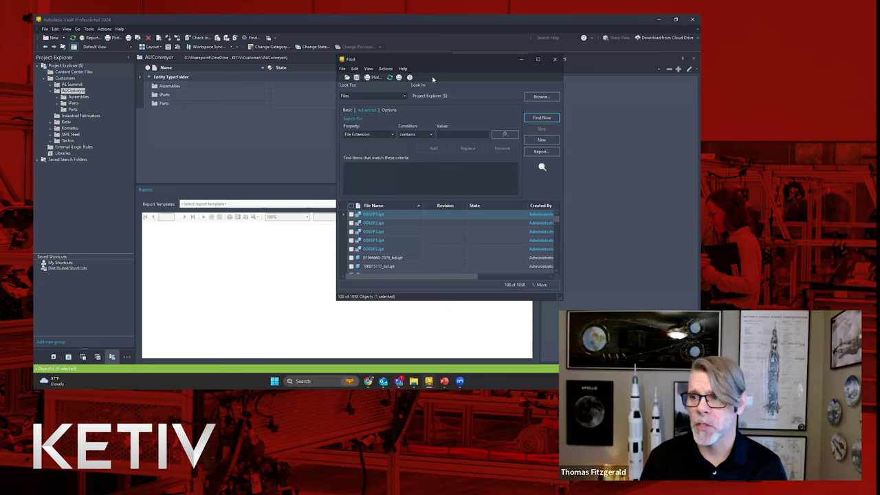
Move the Find window away from the Properties area and load four more batches of .ipt search results
left_click_drag(428, 63, 305, 69)
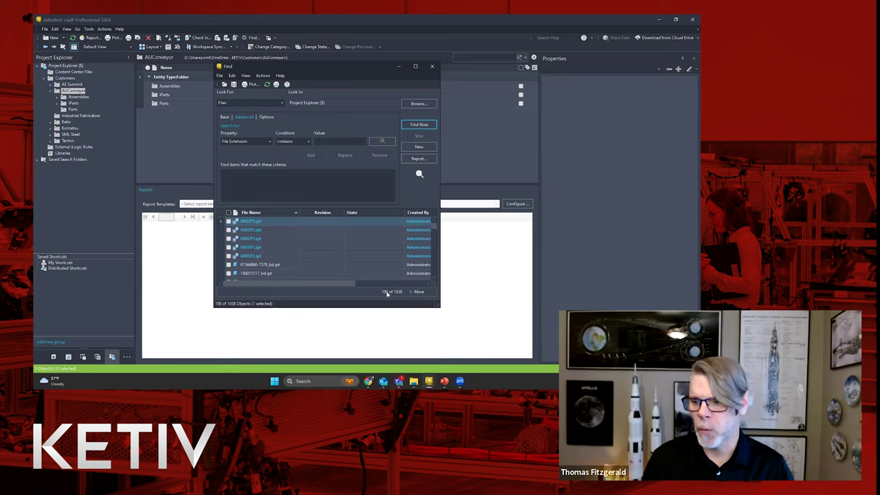
left_click(418, 292)
left_click(417, 292)
left_click(418, 292)
left_click(417, 292)
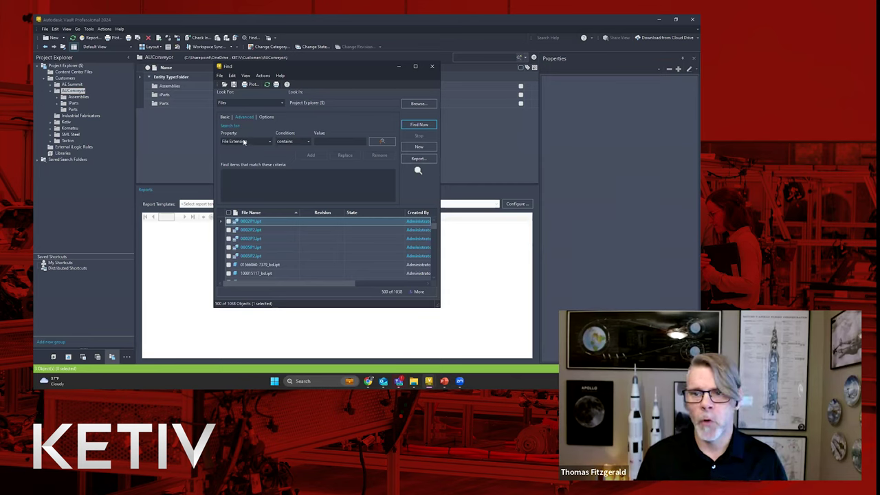
Examine the conditions offered for File Extension and the list of properties available for a search criterion
left_click(292, 141)
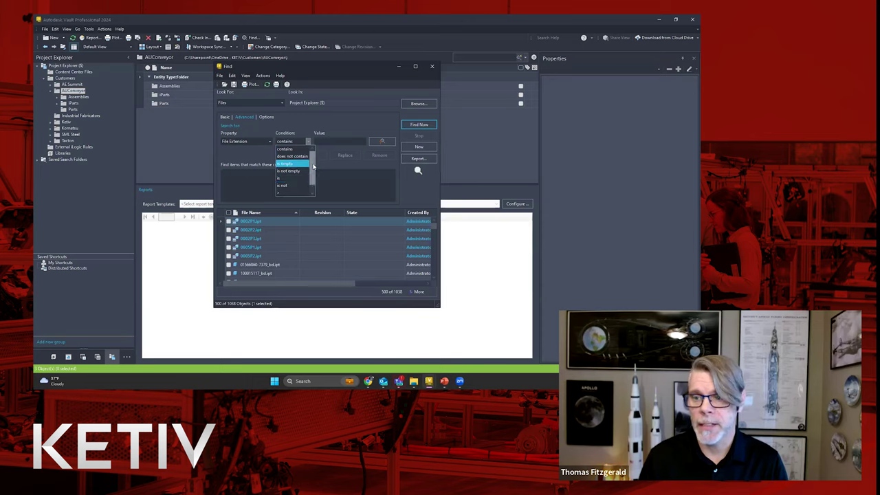
left_click(251, 141)
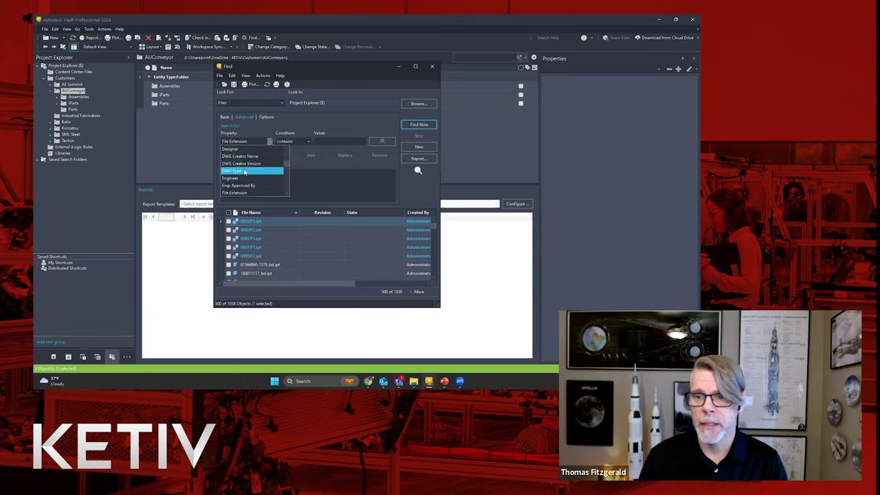
scroll(267, 189, "down", 3)
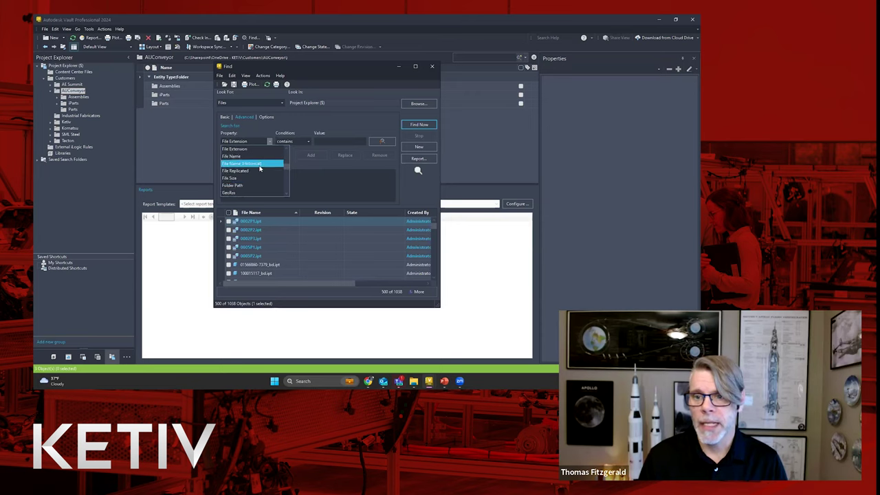
scroll(259, 177, "down", 1)
scroll(261, 178, "up", 8)
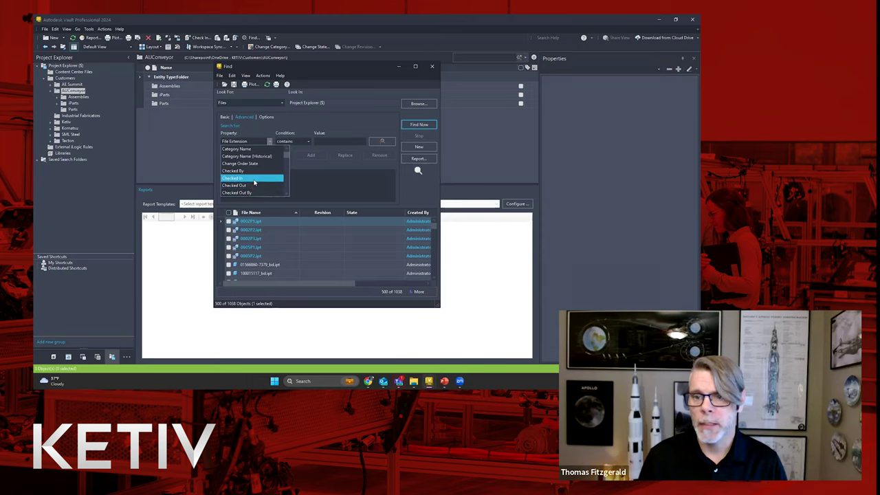
scroll(253, 181, "down", 1)
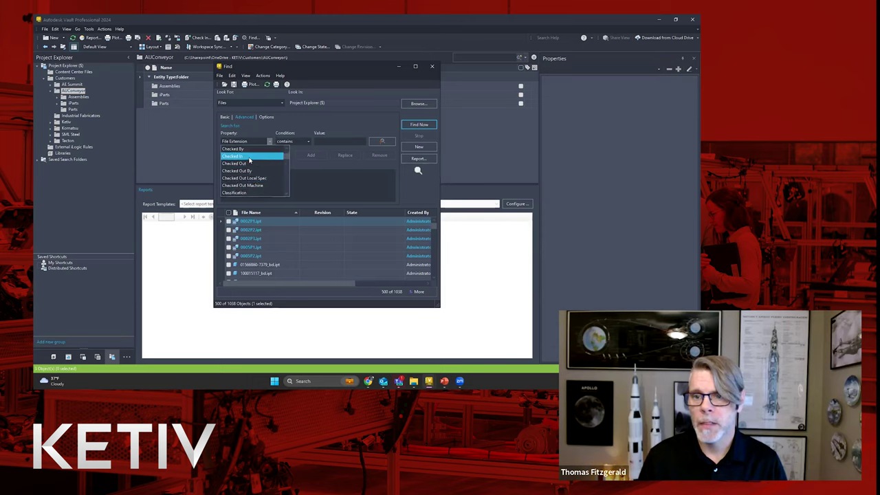
Set the criterion property to Checked In and examine the date conditions it offers
left_click(249, 157)
left_click(288, 143)
left_click(289, 143)
left_click(289, 143)
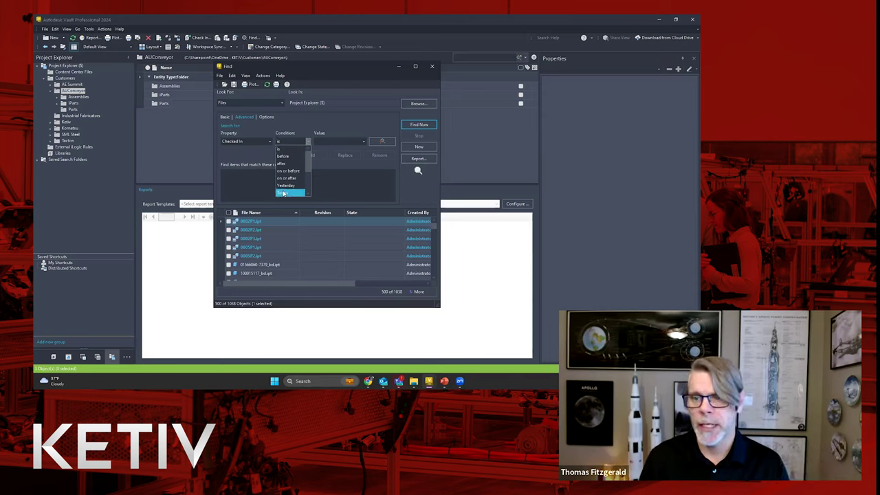
scroll(296, 172, "down", 2)
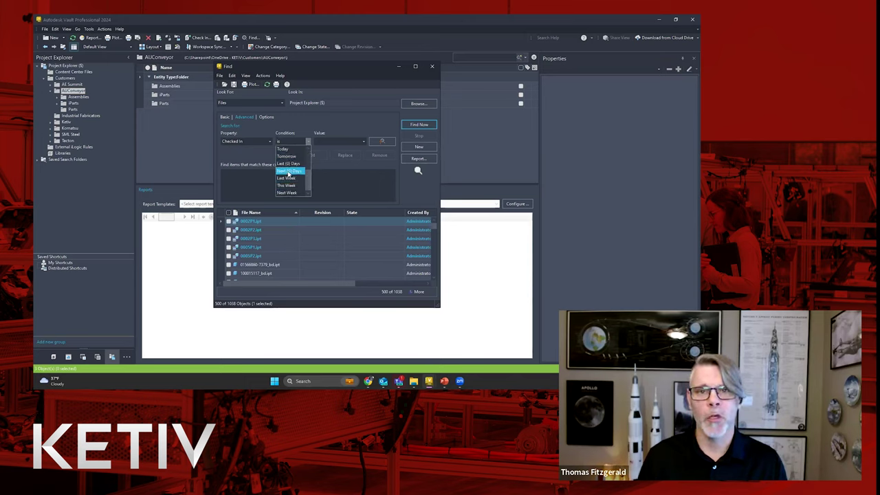
left_click(248, 184)
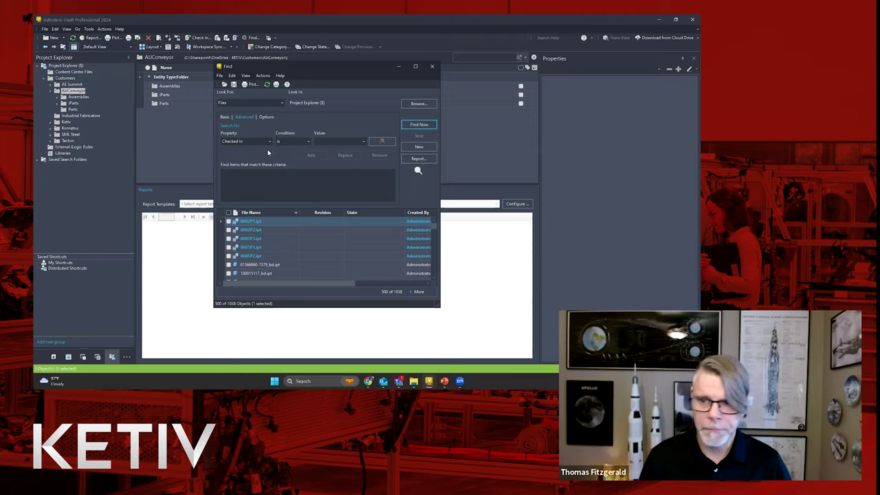
Examine the basic search settings and the search options, including Save as folder, and return to the advanced criteria
left_click(224, 117)
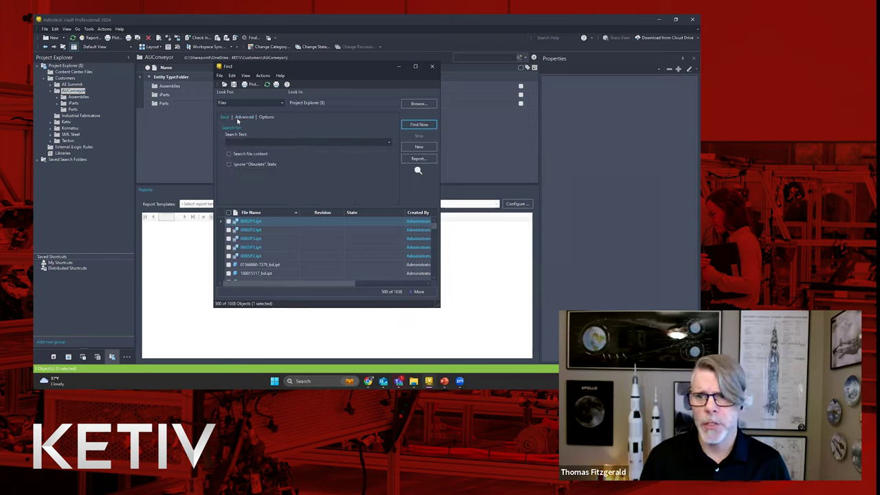
left_click(241, 117)
left_click(267, 117)
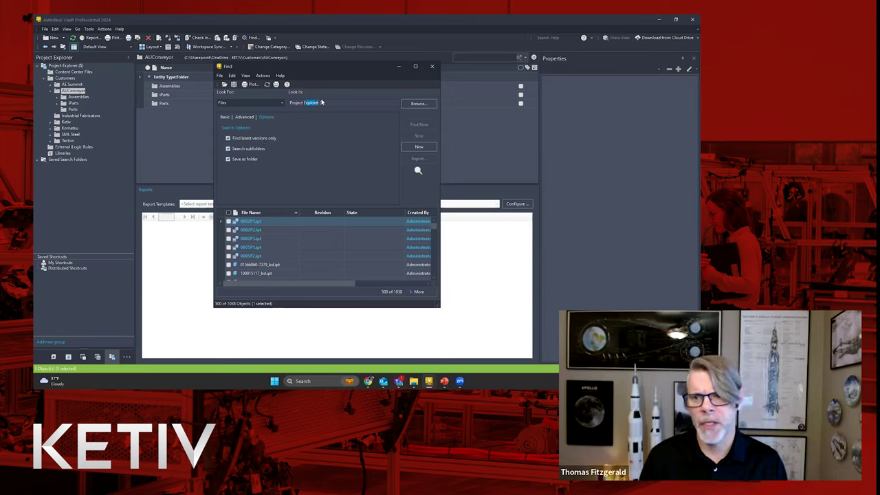
left_click(244, 158)
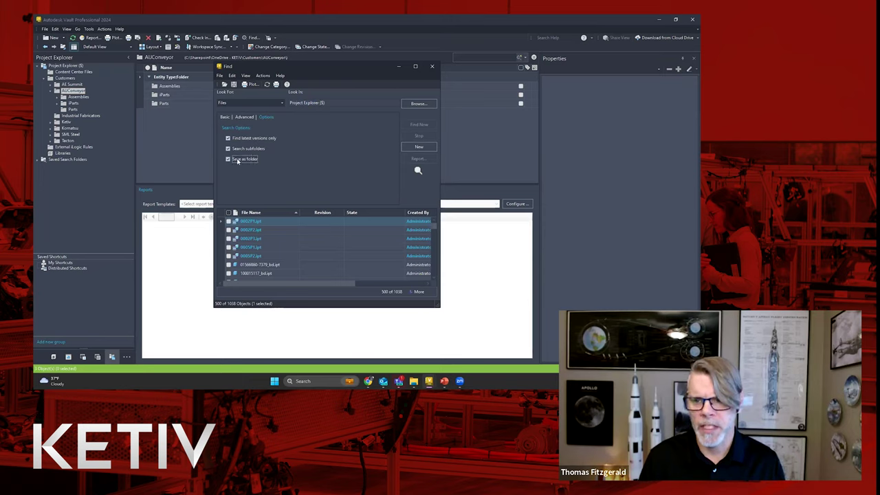
left_click(244, 117)
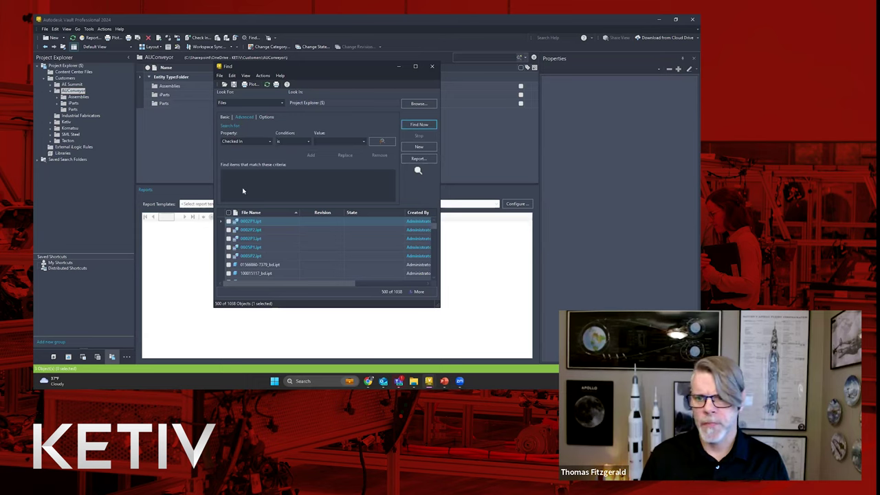
Add the search criterion File Extension contains .ipt
left_click(270, 142)
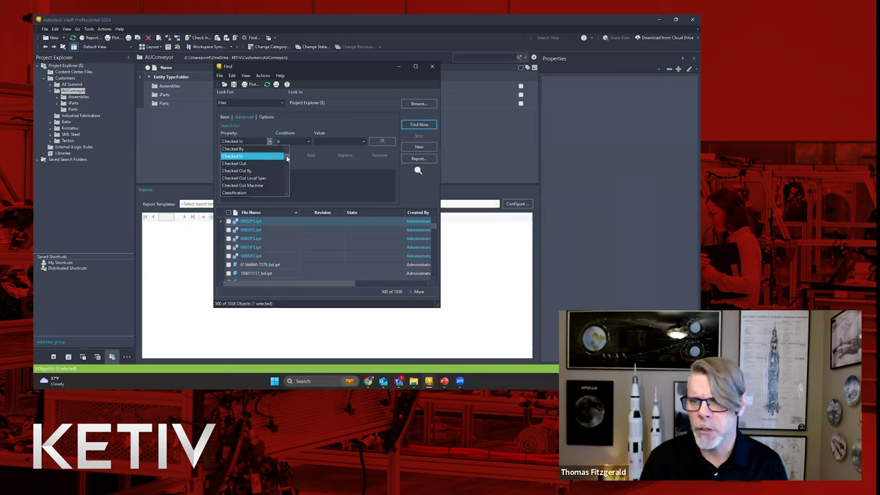
left_click_drag(286, 160, 286, 170)
scroll(288, 170, "up", 2)
scroll(256, 175, "up", 1)
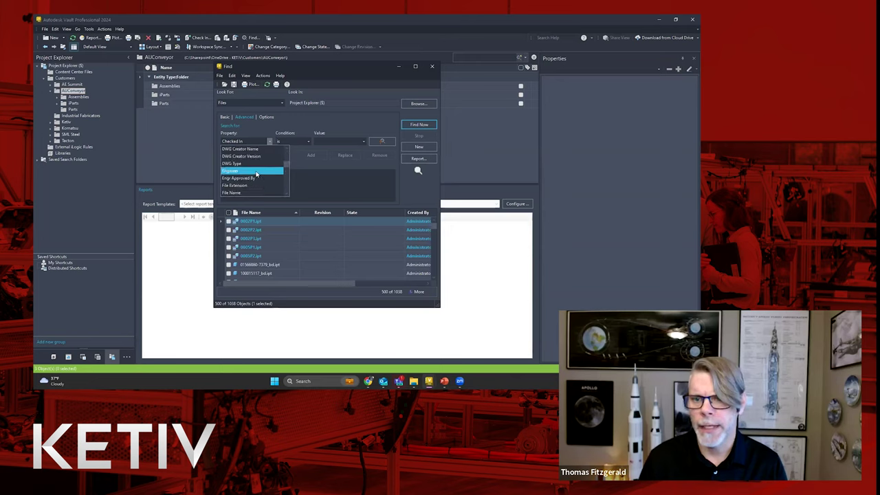
left_click(251, 185)
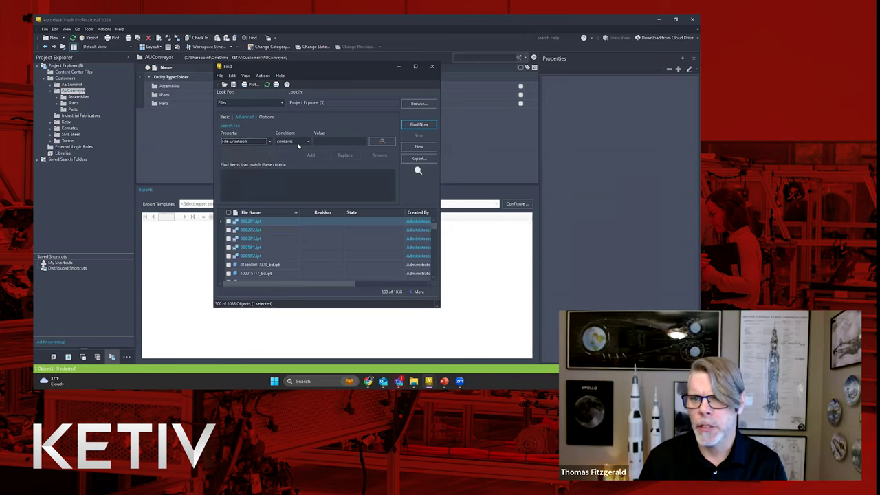
left_click(333, 141)
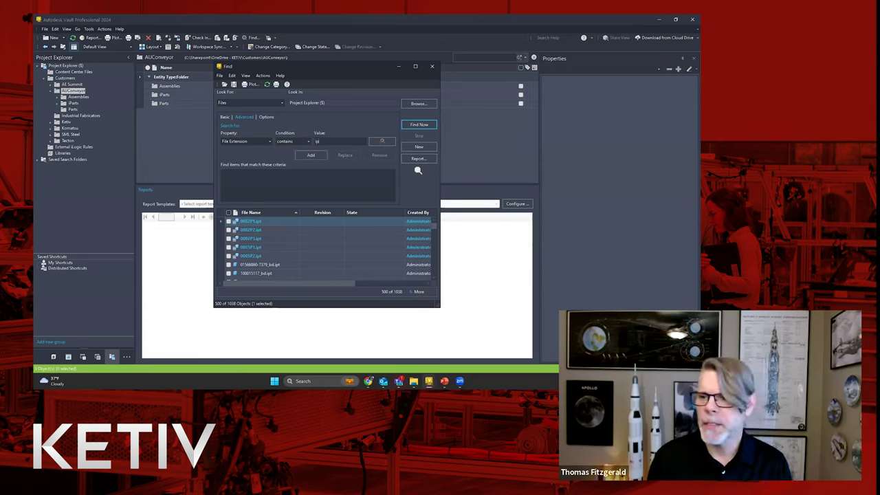
type(".ipt")
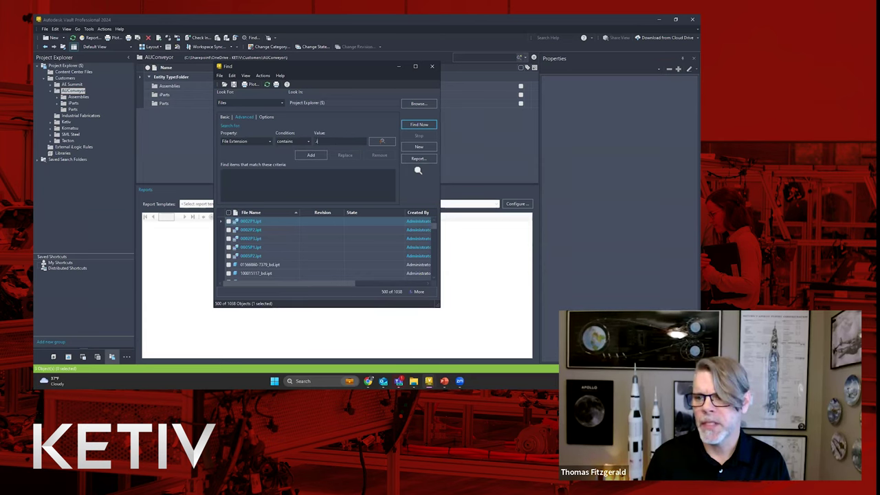
left_click(310, 155)
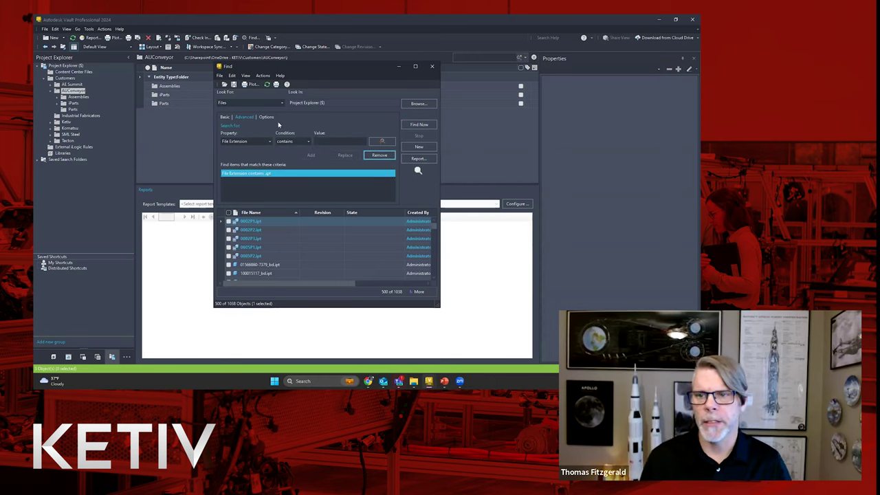
Save the search as a folder named Find IPT and close the Find window
left_click(234, 84)
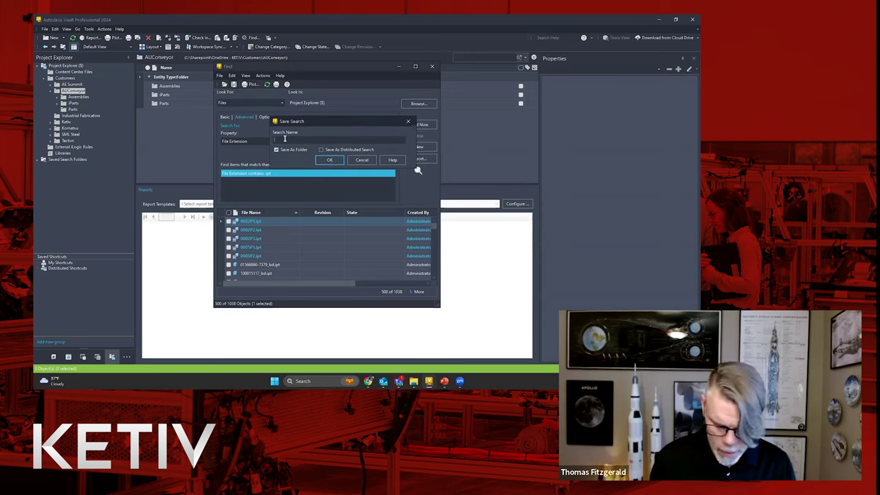
type("Find IPT")
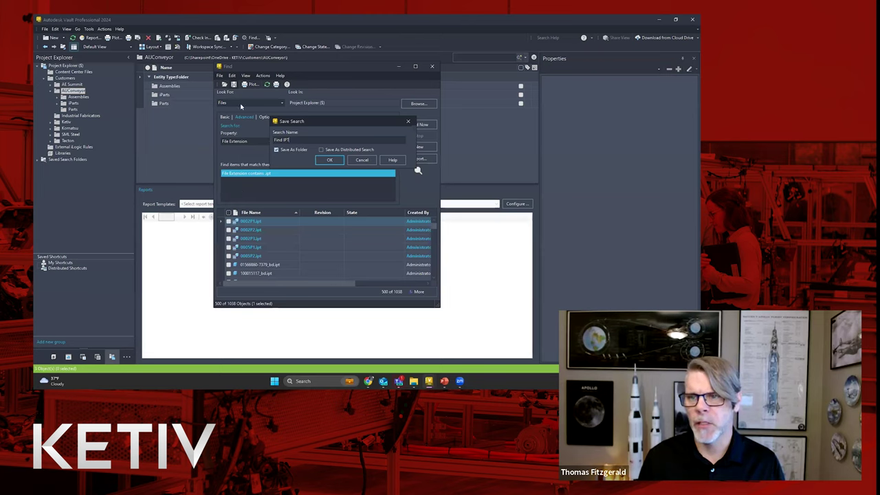
left_click(330, 160)
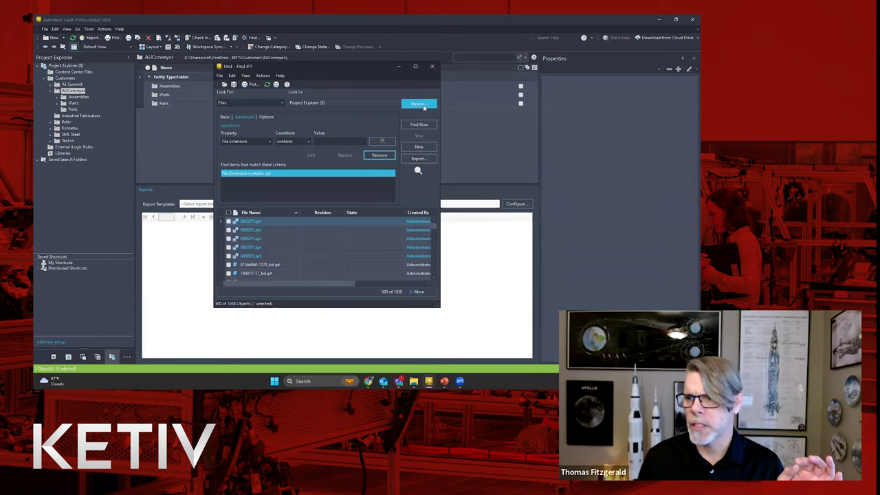
left_click(432, 66)
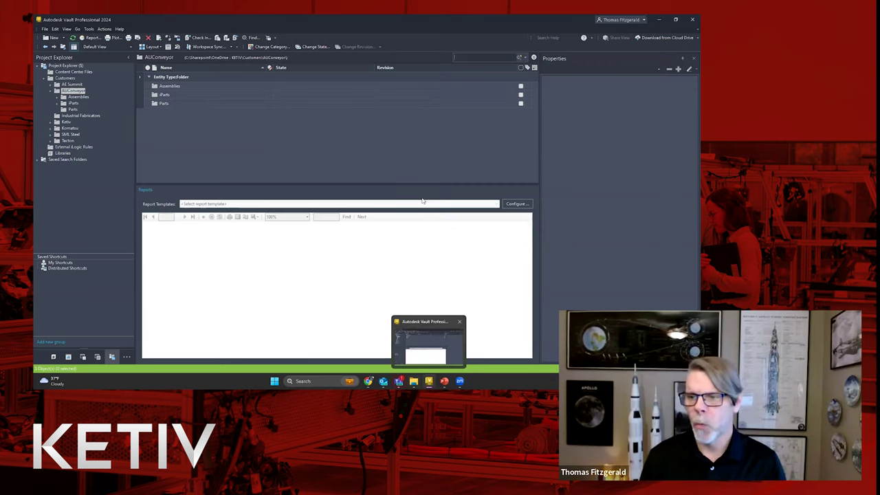
Collapse the Customers folder, open the Find IPT saved search folder, and enlarge its results list
left_click(46, 79)
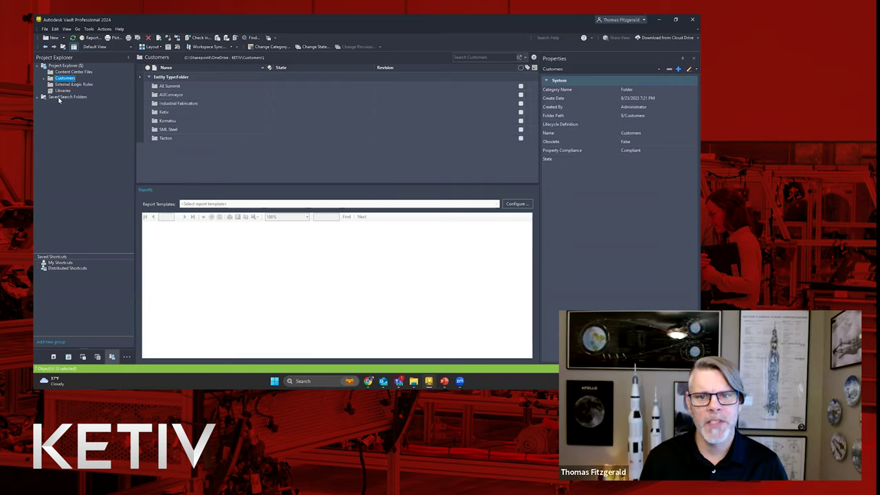
left_click(43, 97)
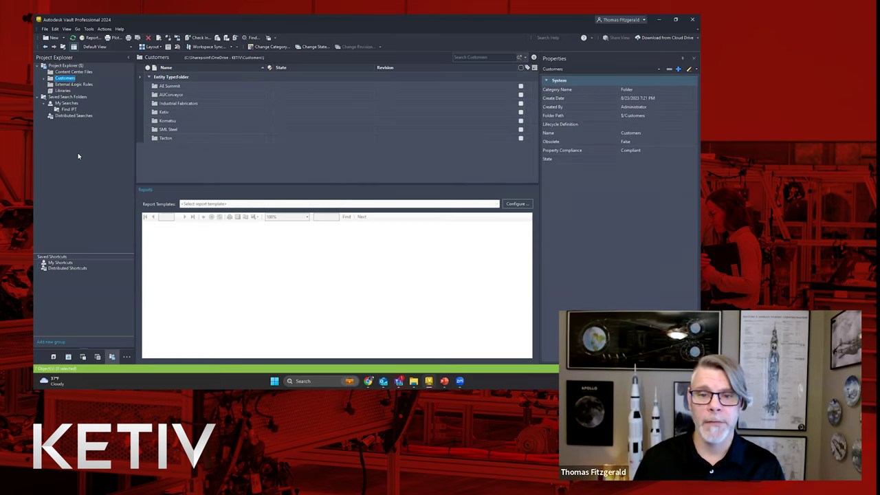
left_click(70, 109)
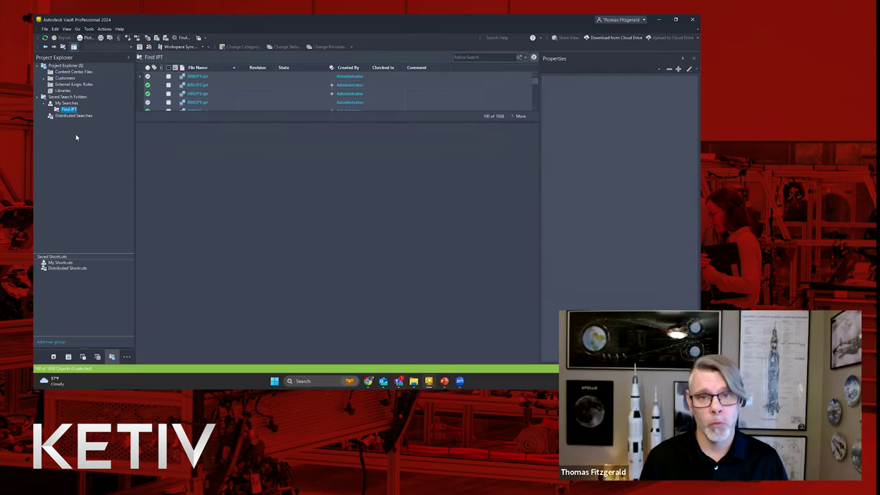
left_click(185, 150)
left_click_drag(185, 123, 181, 232)
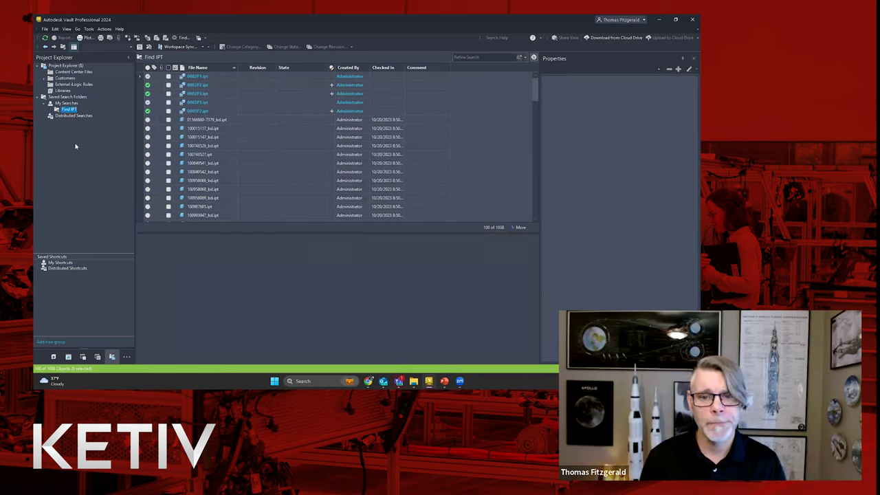
Start a new advanced search and add the criterion Checked Out By contains Administrator
left_click(184, 39)
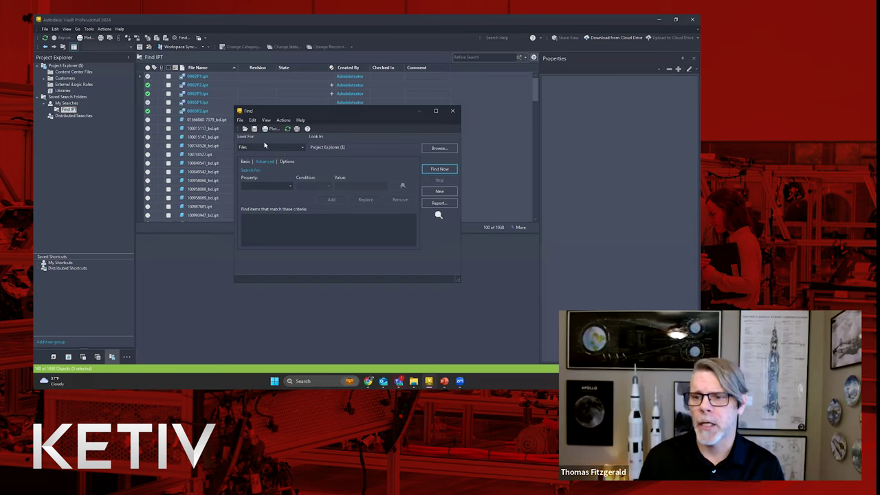
left_click(269, 186)
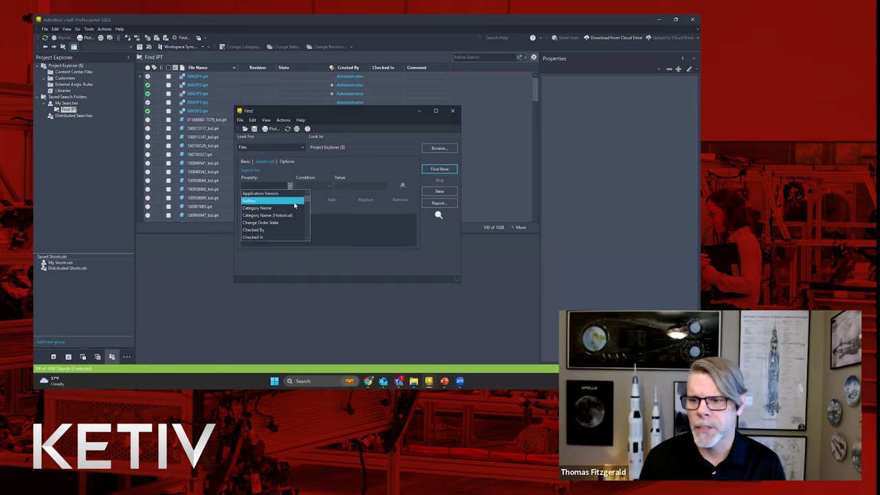
scroll(299, 216, "down", 2)
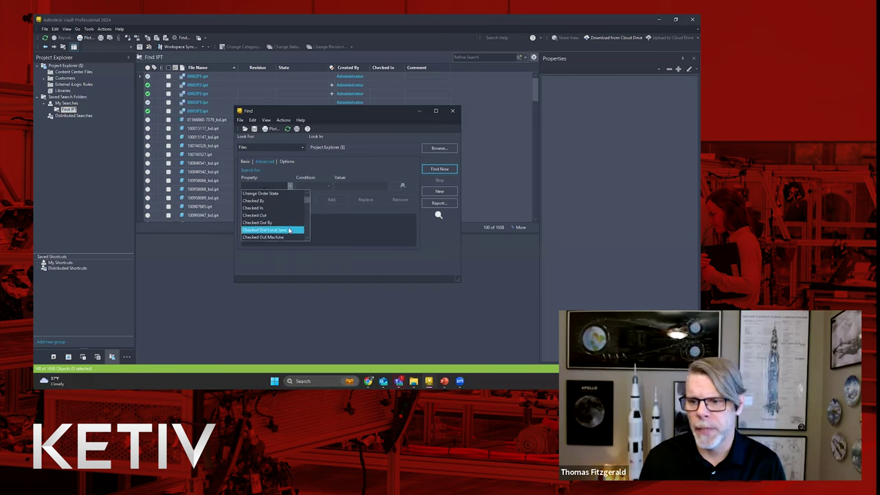
left_click(276, 200)
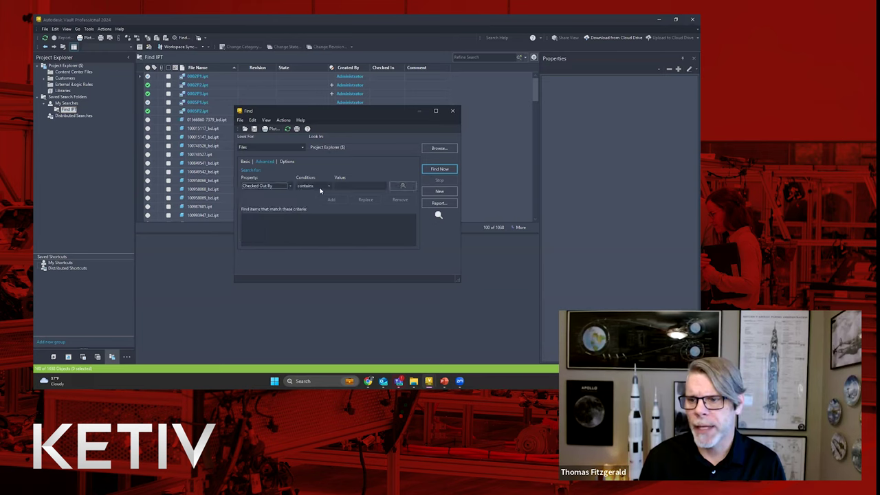
left_click(353, 186)
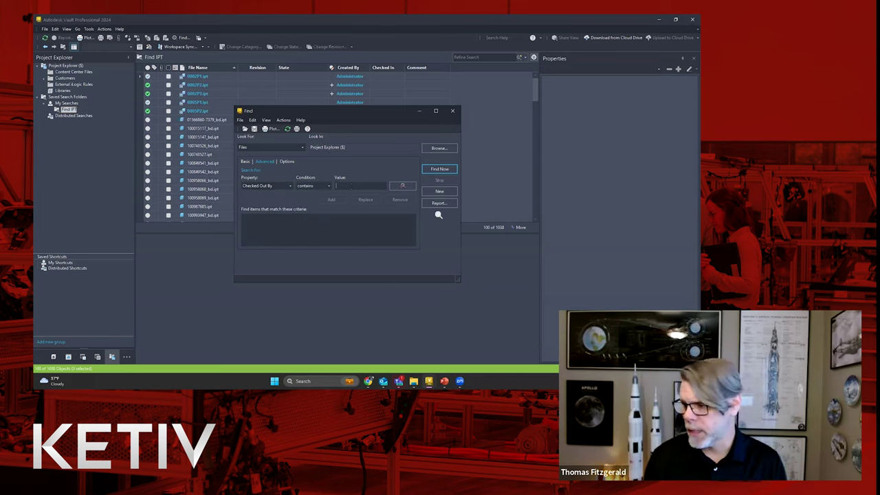
type("Administrator")
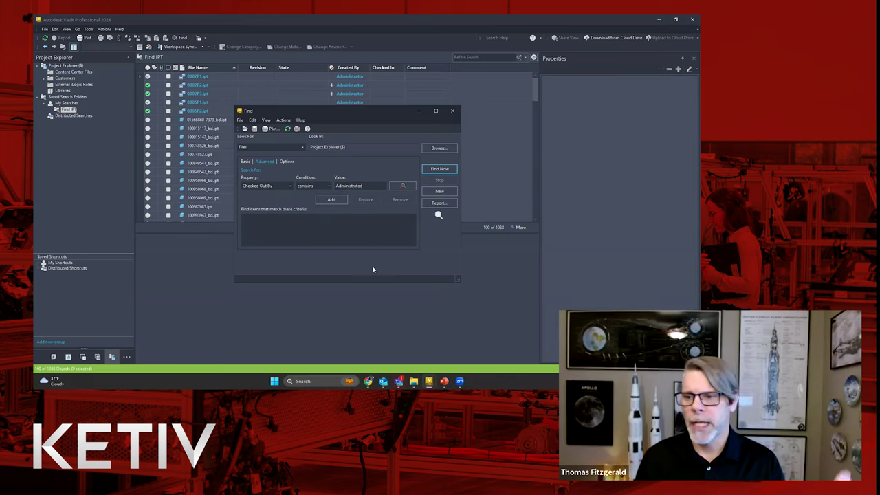
left_click(331, 199)
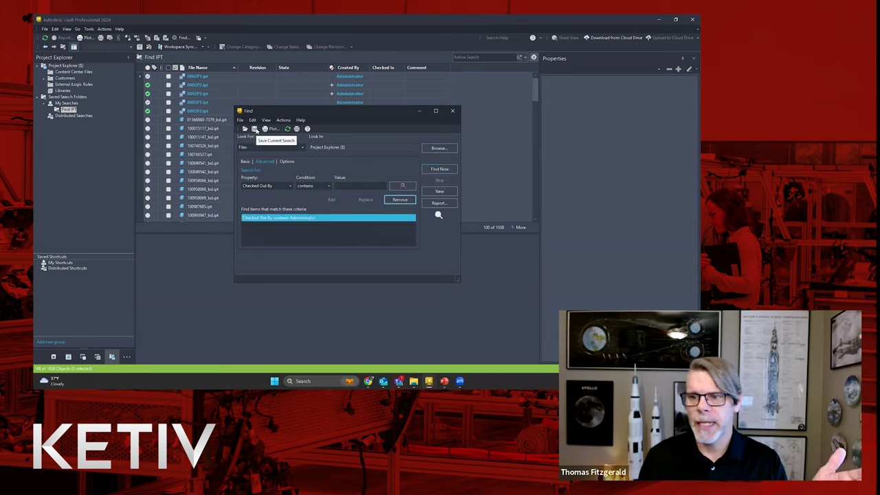
Save the search as a folder named Checked Out by Me and close the Find window
left_click(254, 129)
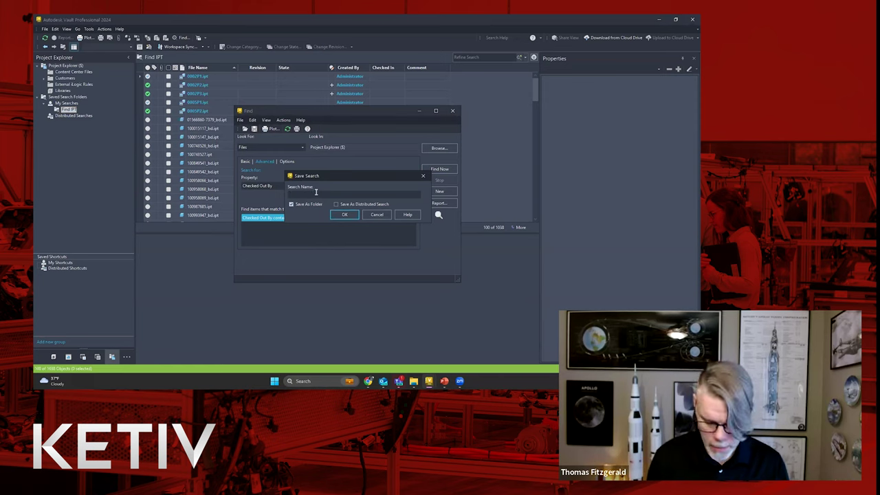
type("Checke")
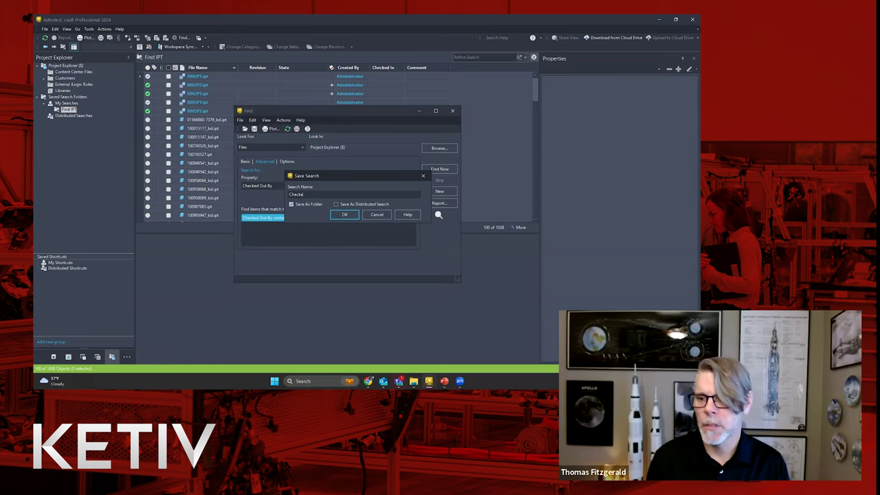
type("d Out by Me")
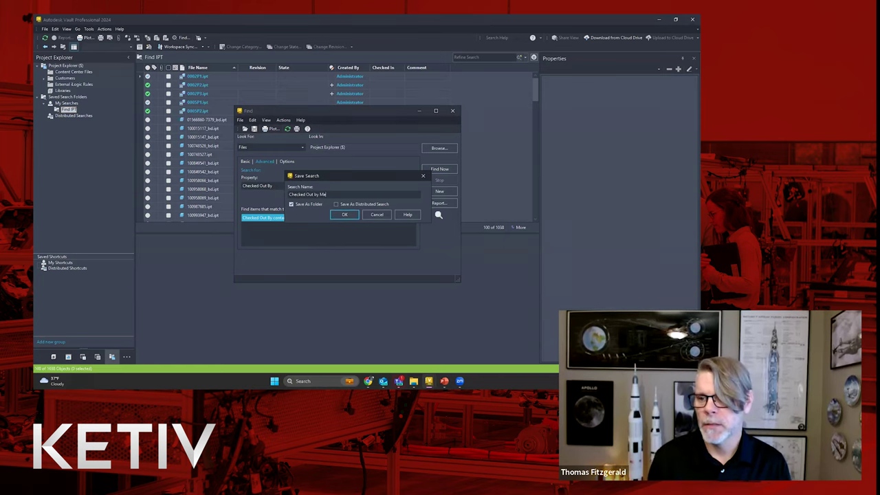
left_click(344, 214)
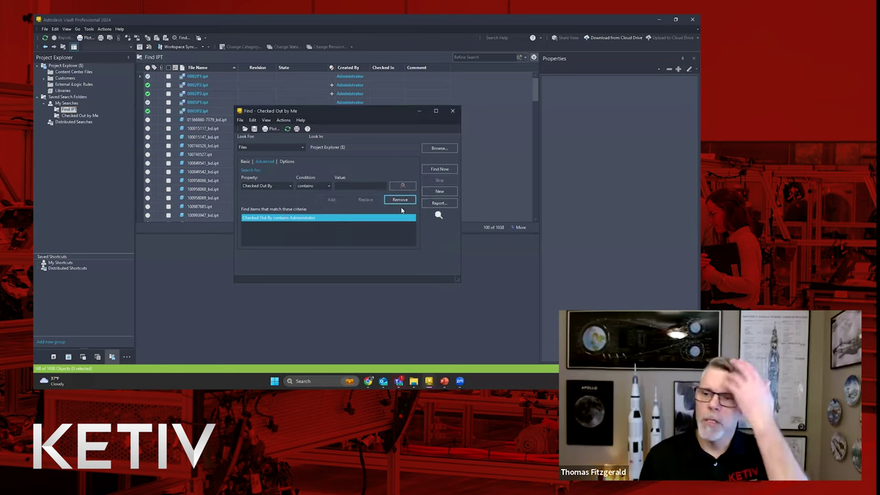
left_click(452, 110)
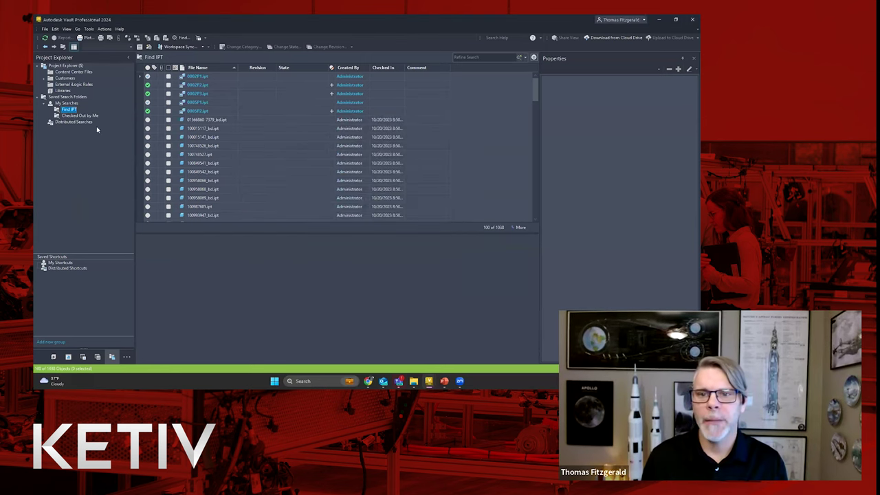
Open the Checked Out by Me saved search folder, select its listed files, and examine the actions available for them
left_click(74, 78)
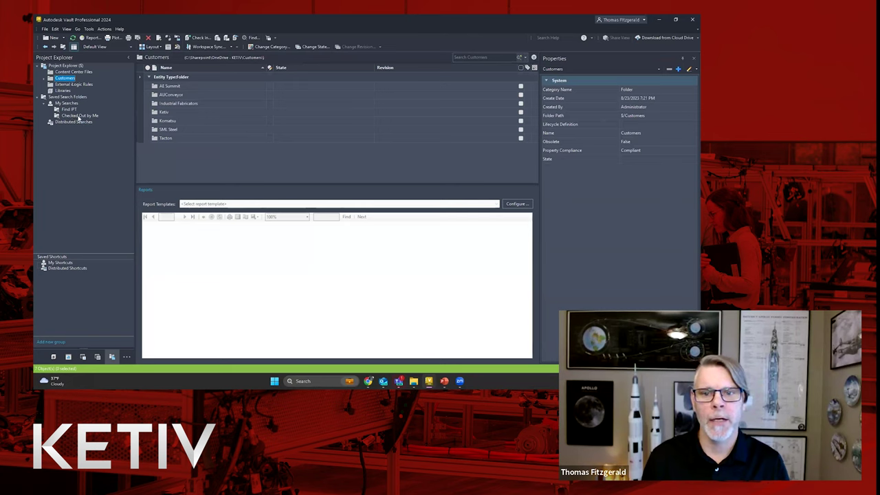
left_click(79, 115)
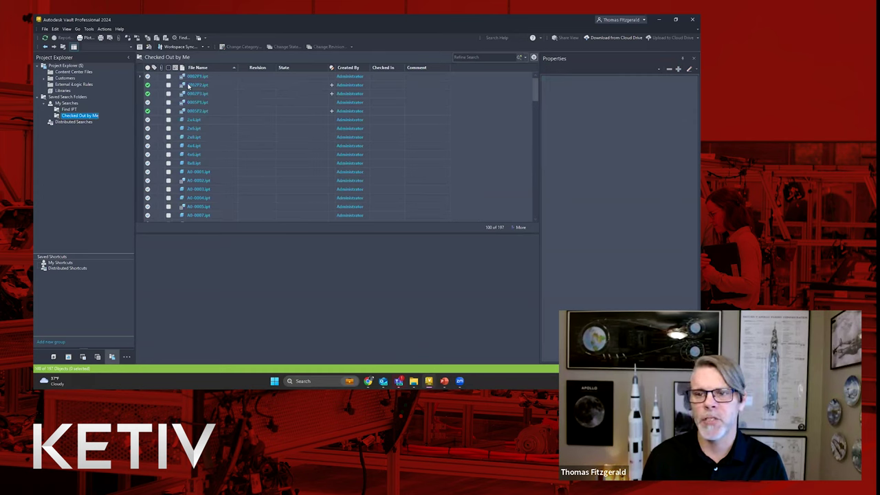
left_click_drag(536, 90, 543, 213)
left_click(260, 212)
scroll(216, 108, "up", 10)
key("ctrl+a")
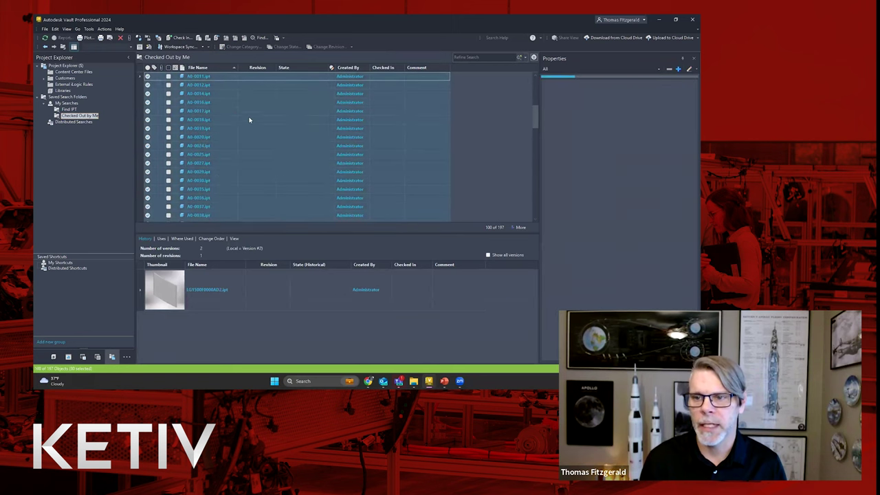
right_click(251, 120)
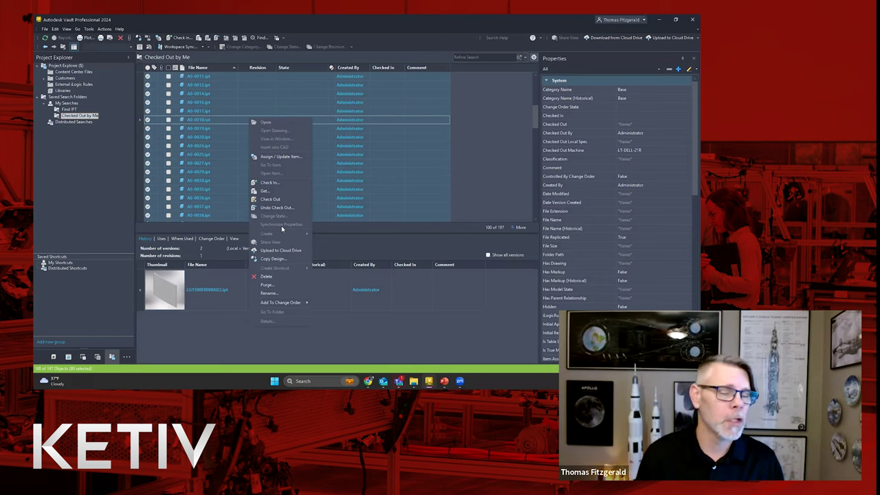
key("Escape")
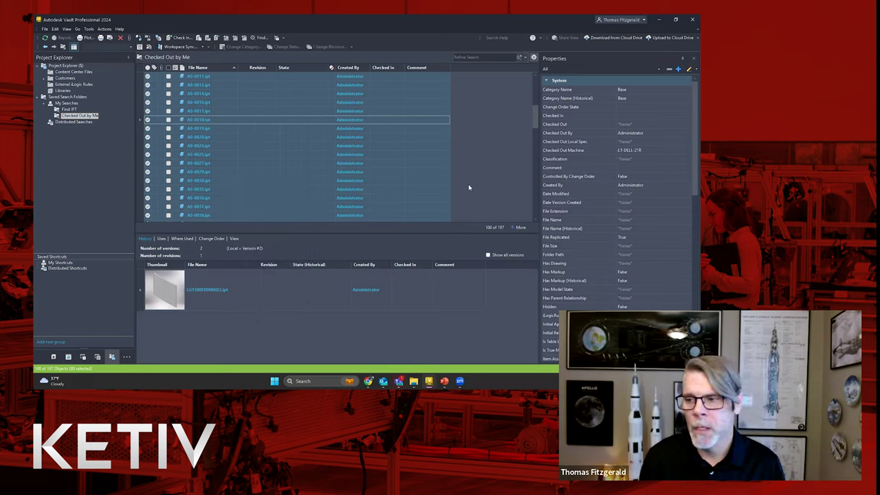
Collapse the My Searches group and open the External iLogic Rules folder
left_click(97, 115)
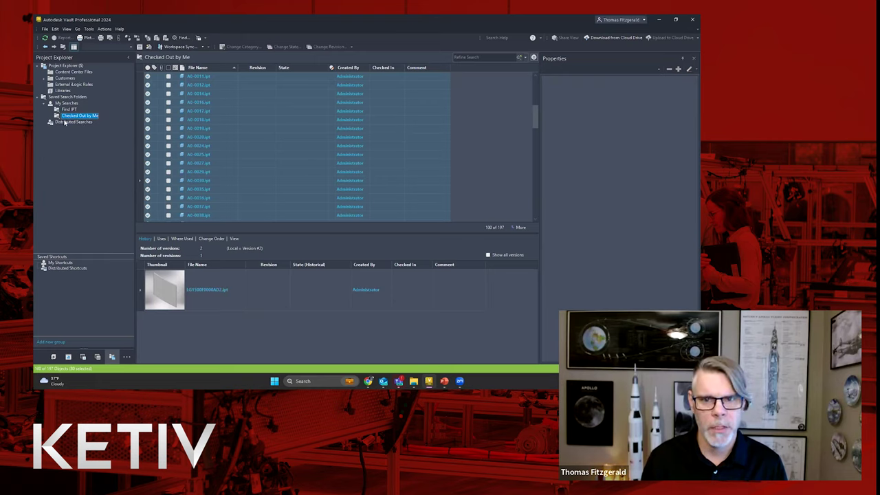
left_click(44, 102)
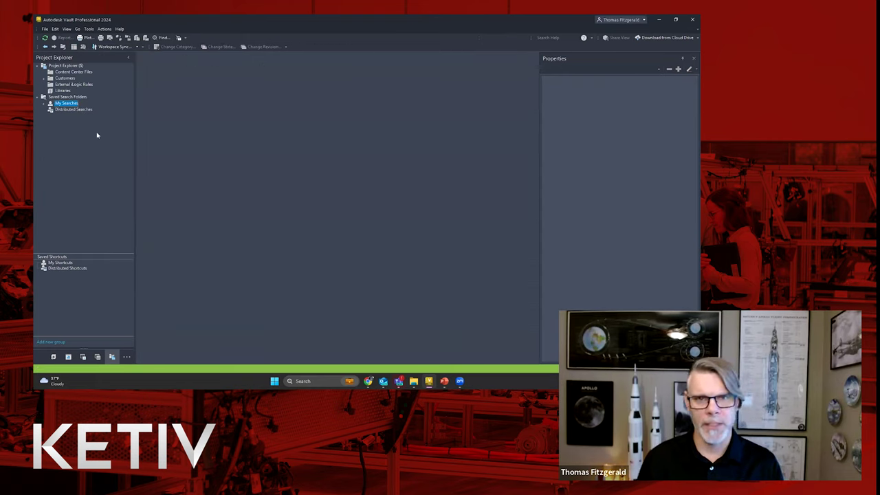
left_click(74, 84)
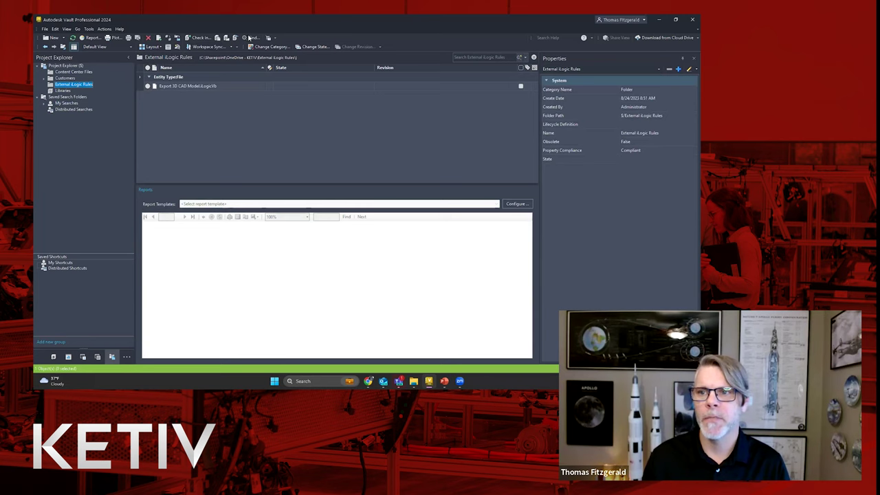
Open a new Find window, reposition it, and enlarge it
left_click(250, 37)
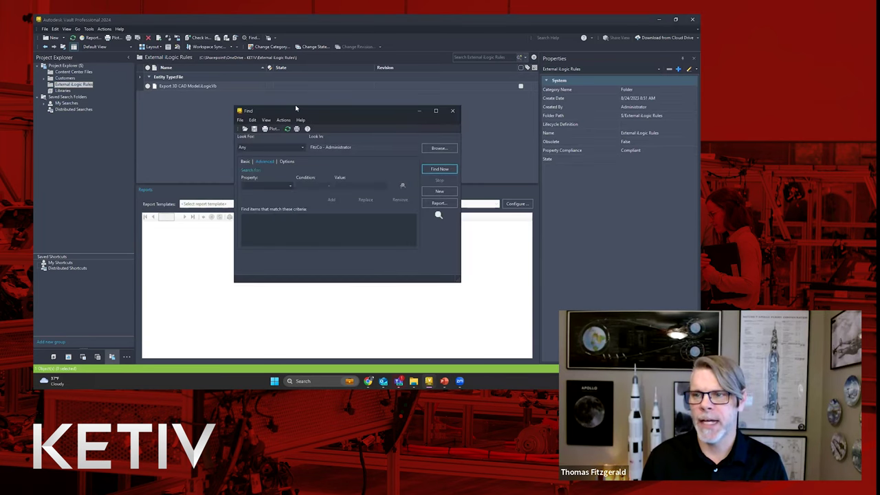
left_click_drag(296, 108, 268, 86)
left_click_drag(433, 260, 493, 293)
Add the advanced search criterion Created By contains Admin
left_click(252, 161)
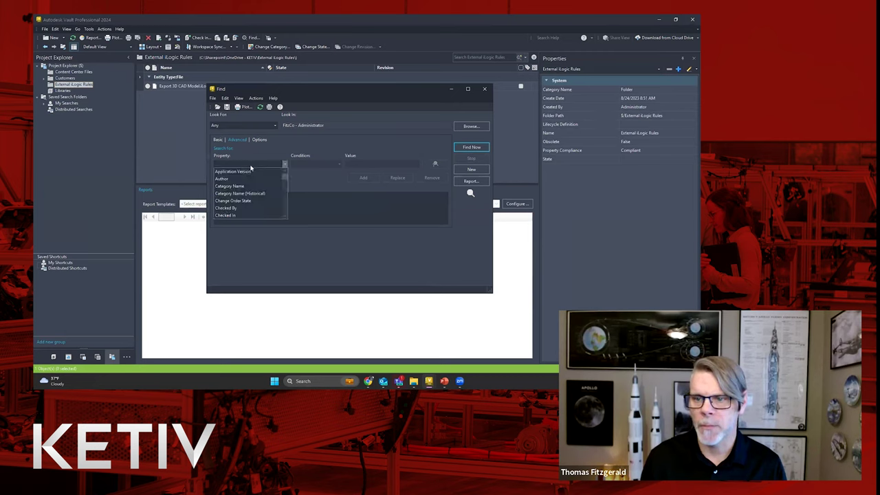
left_click_drag(285, 180, 285, 183)
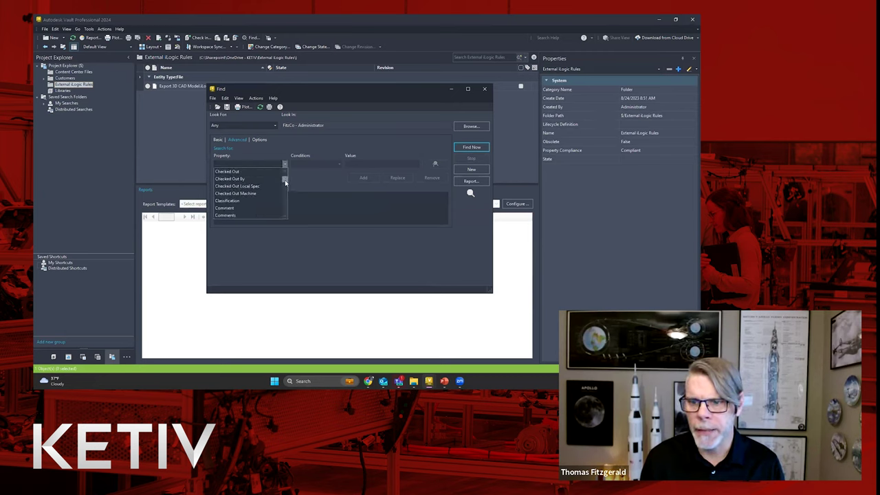
left_click(248, 180)
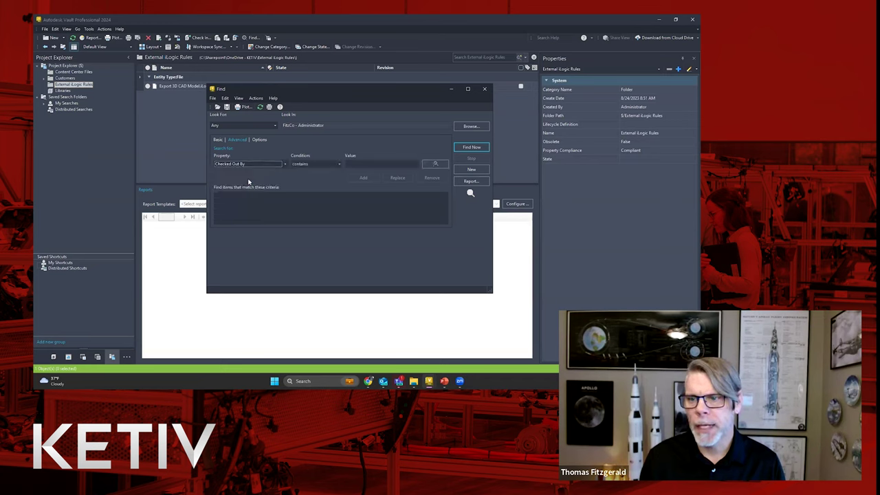
left_click(284, 163)
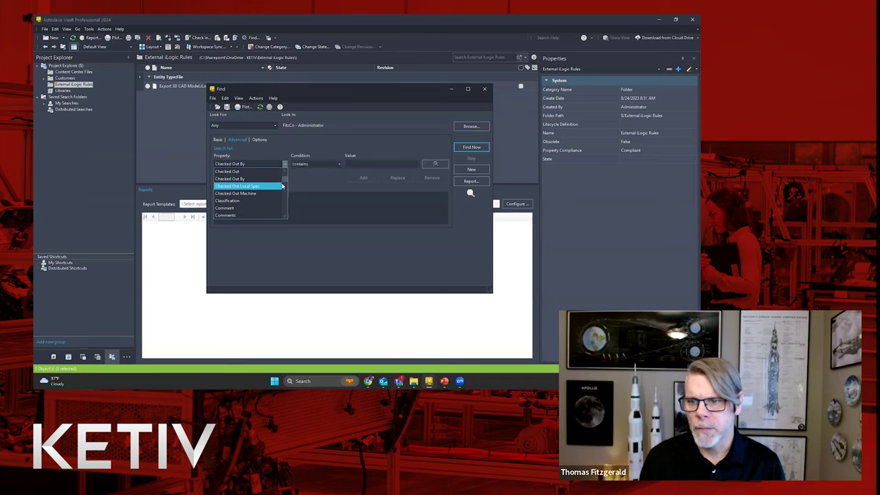
left_click_drag(287, 181, 287, 187)
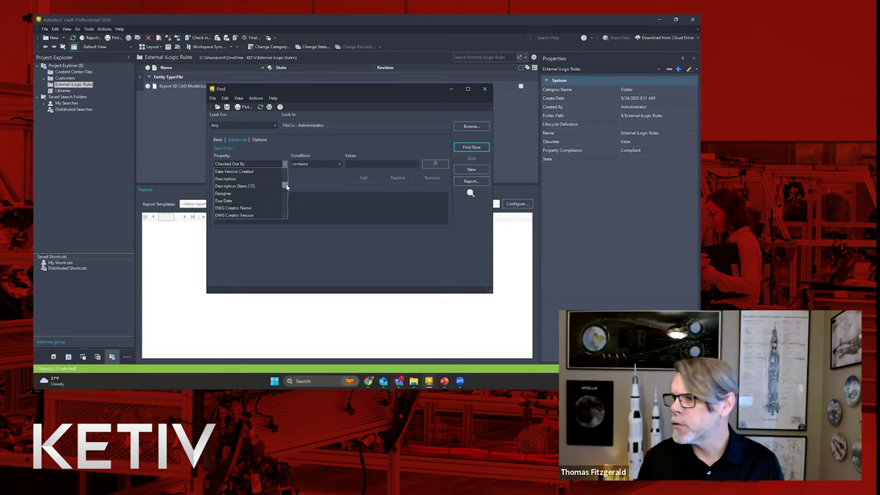
left_click_drag(286, 187, 286, 180)
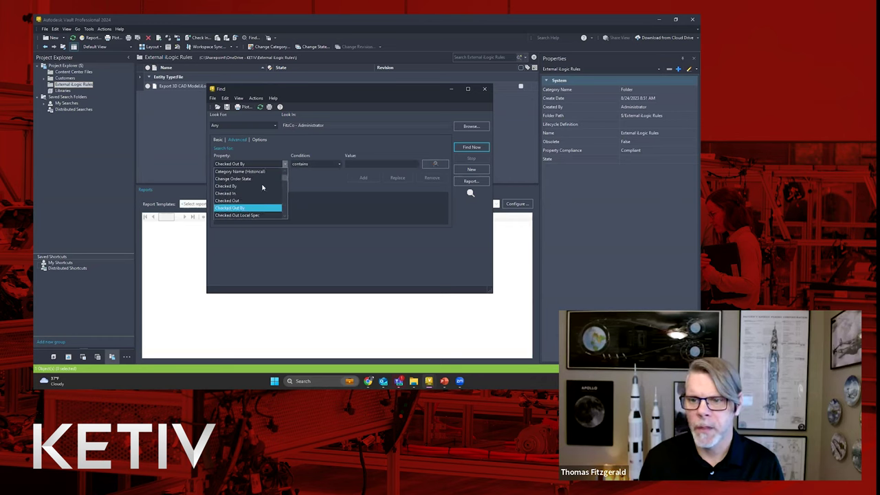
scroll(250, 200, "down", 2)
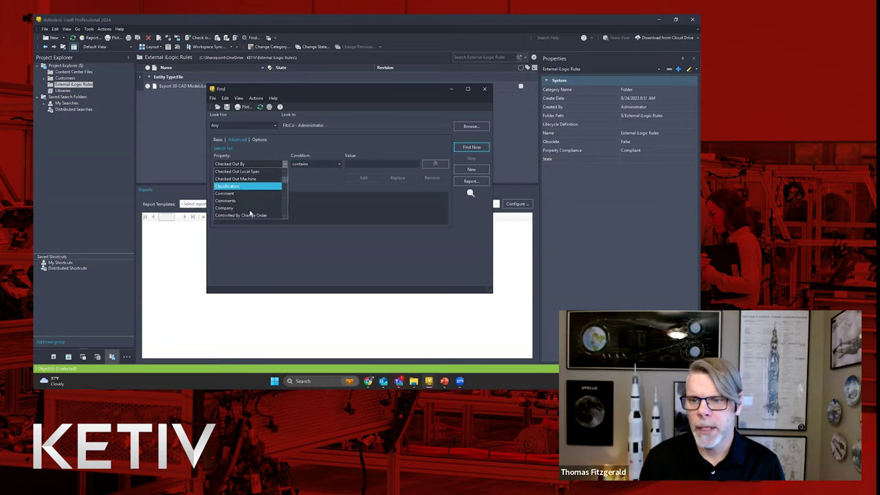
scroll(249, 214, "down", 2)
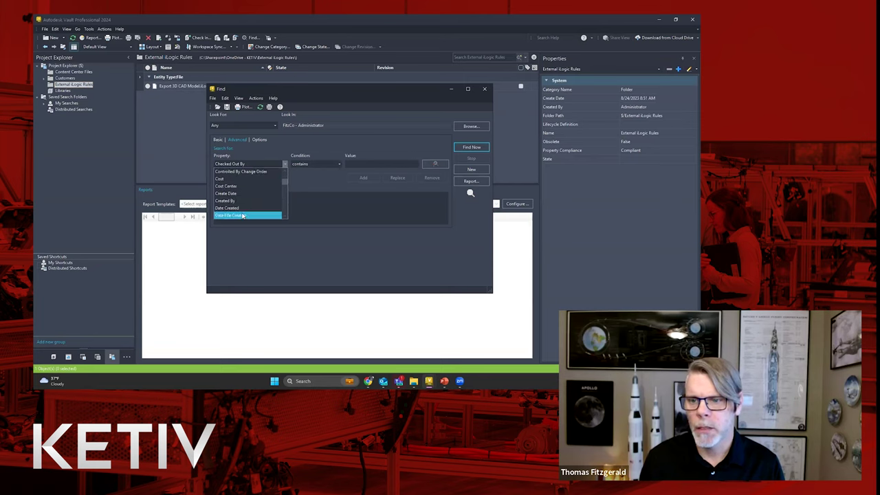
left_click(245, 201)
left_click(365, 163)
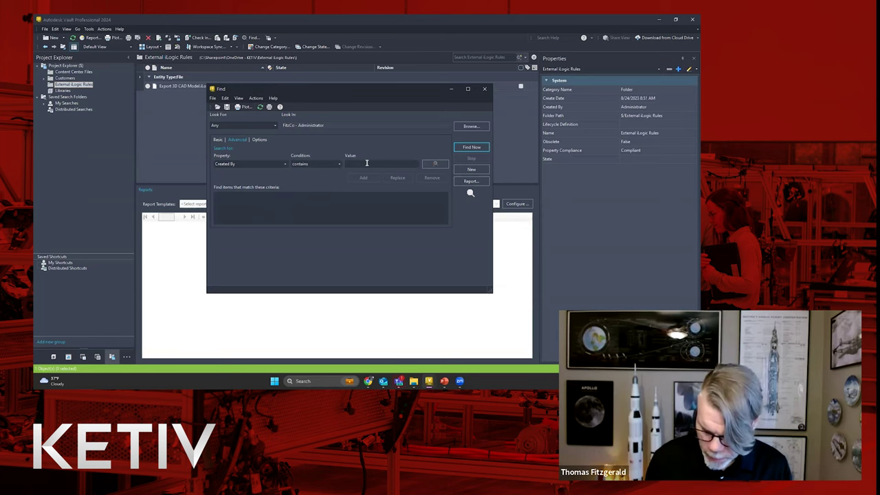
type("tAdmin")
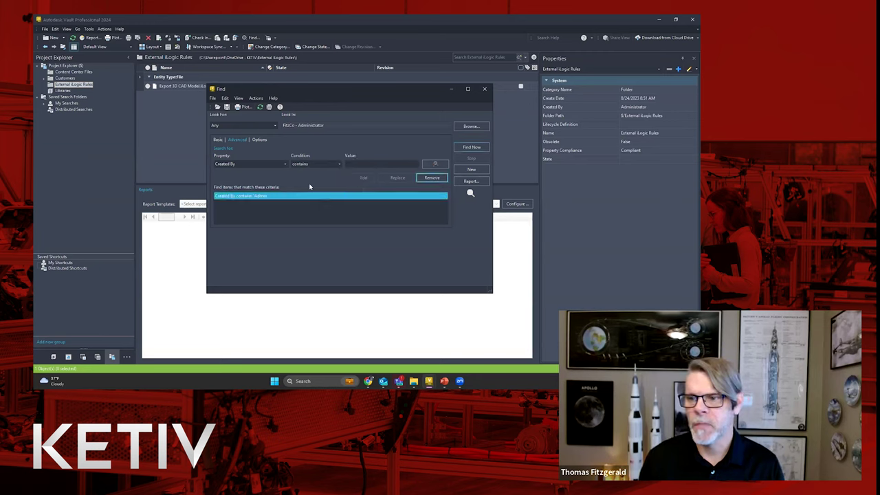
Save the search as a folder and distributed search named Created by Admin, and close the Find window
left_click(226, 107)
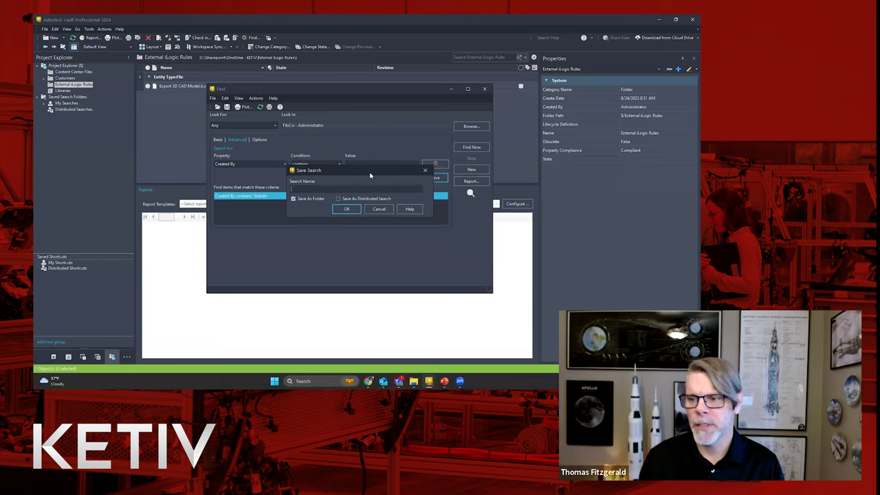
left_click_drag(370, 176, 360, 233)
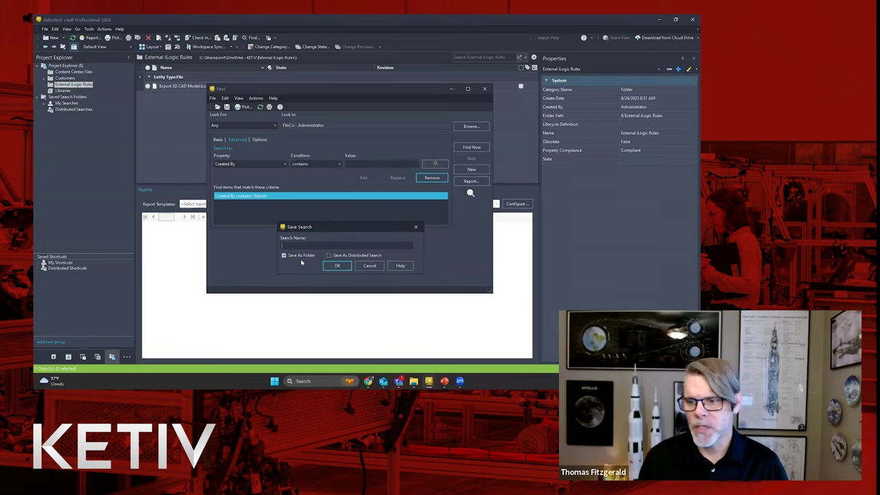
left_click(329, 256)
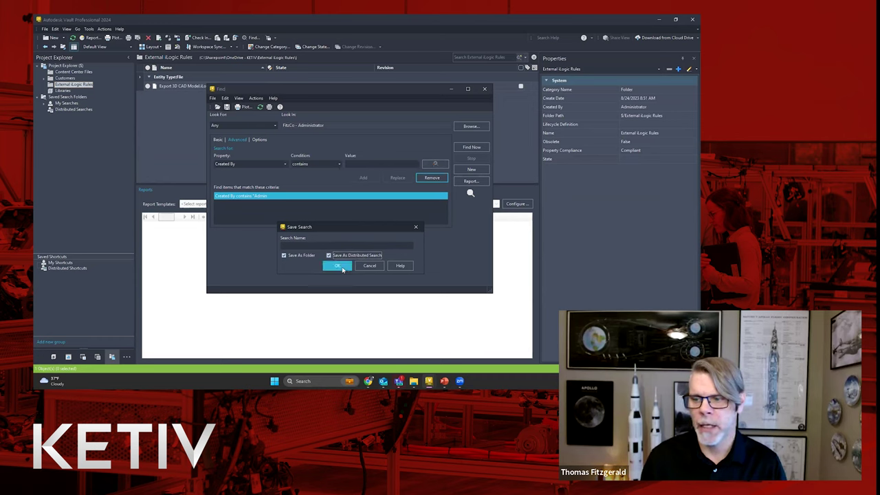
left_click(337, 266)
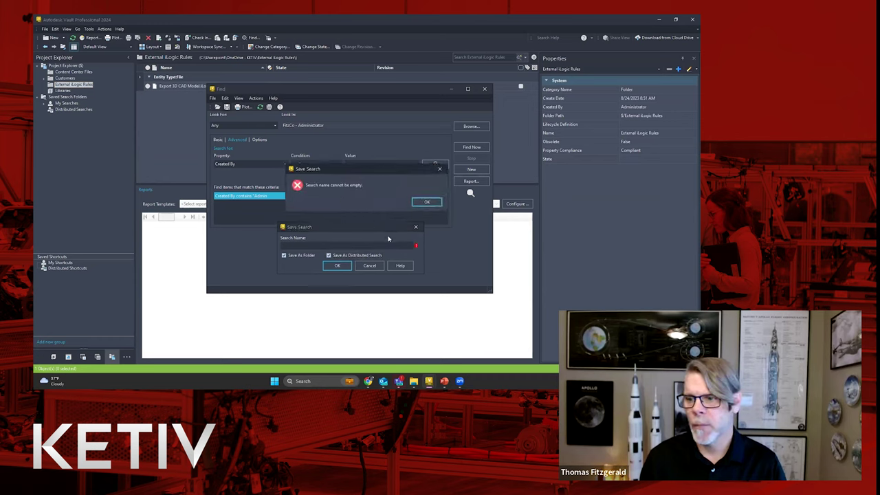
left_click(425, 204)
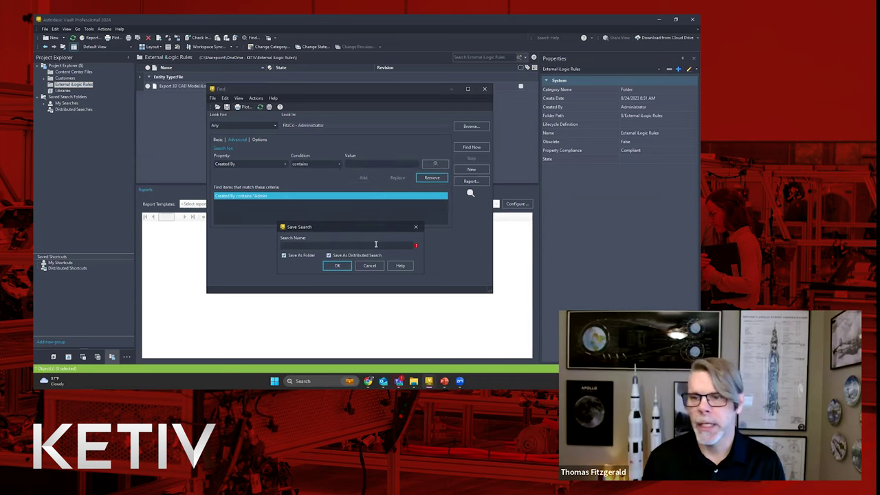
type("Cerated by")
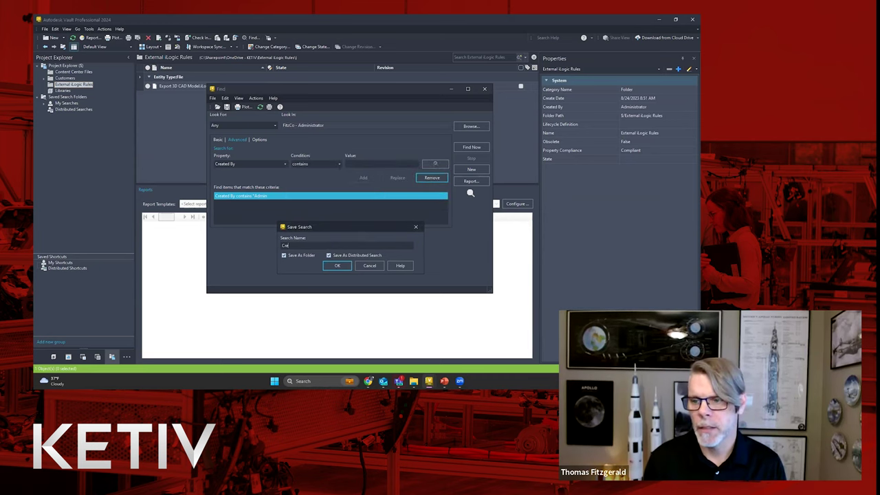
type(" Admin")
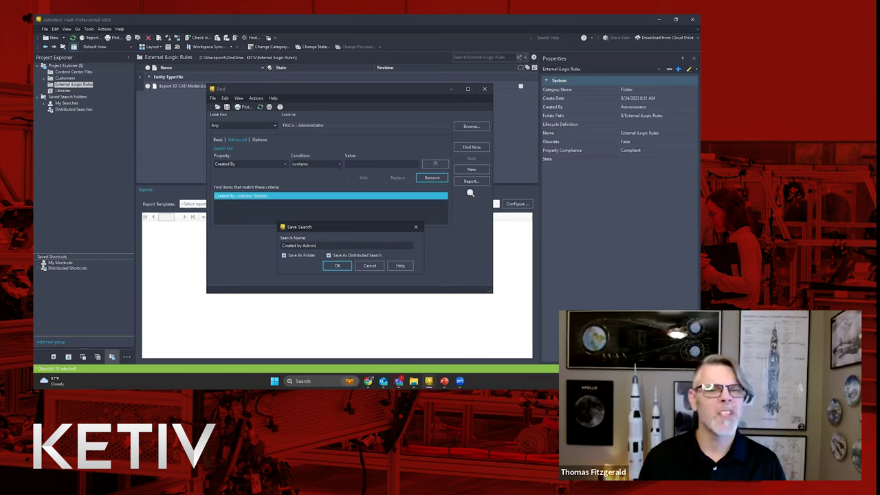
left_click(343, 266)
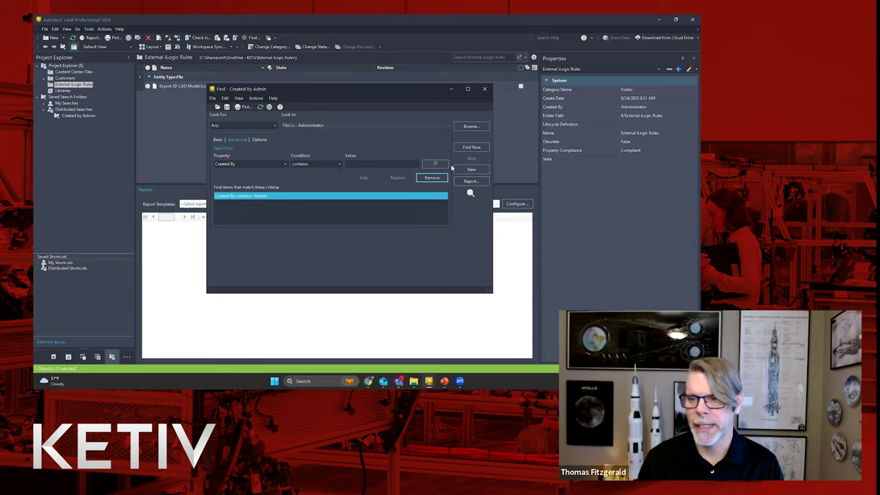
left_click(484, 89)
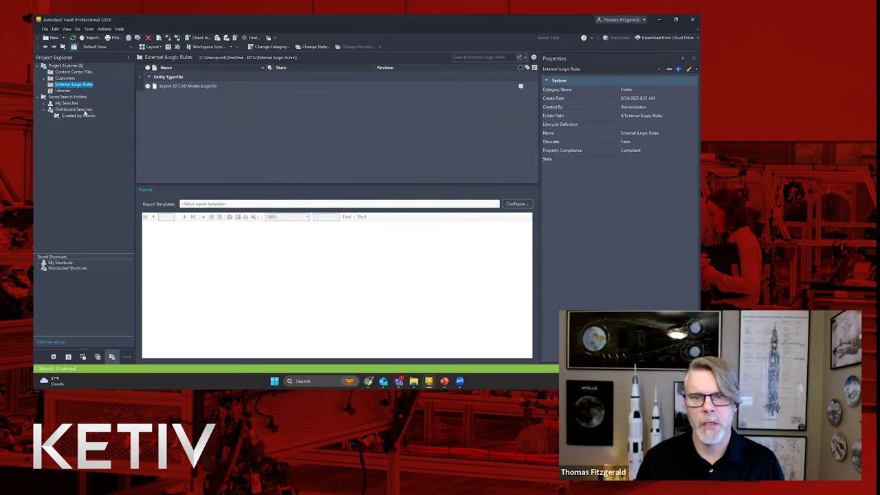
View the Created by Admin distributed search and the Customers folder, and open and close a new Find window
left_click(75, 115)
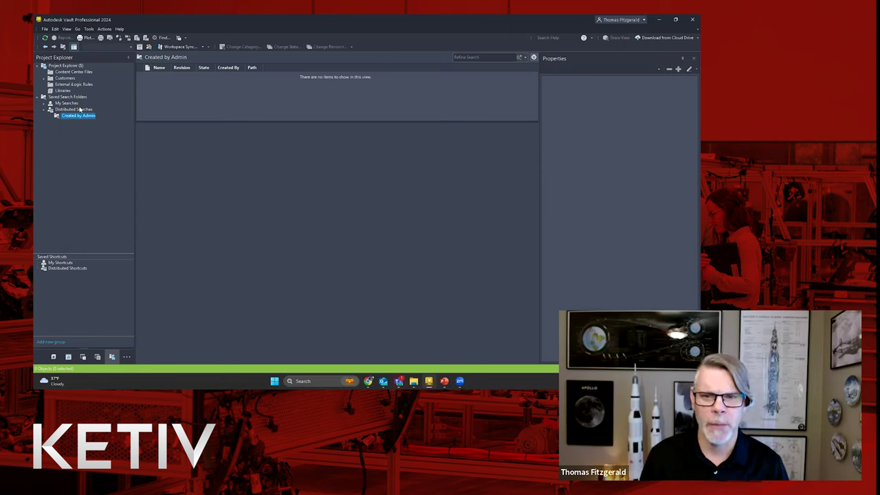
double_click(69, 78)
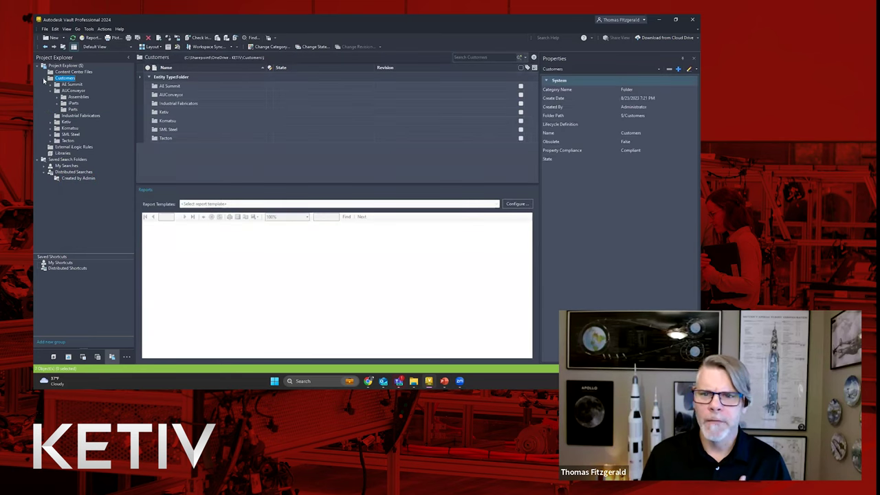
left_click(253, 39)
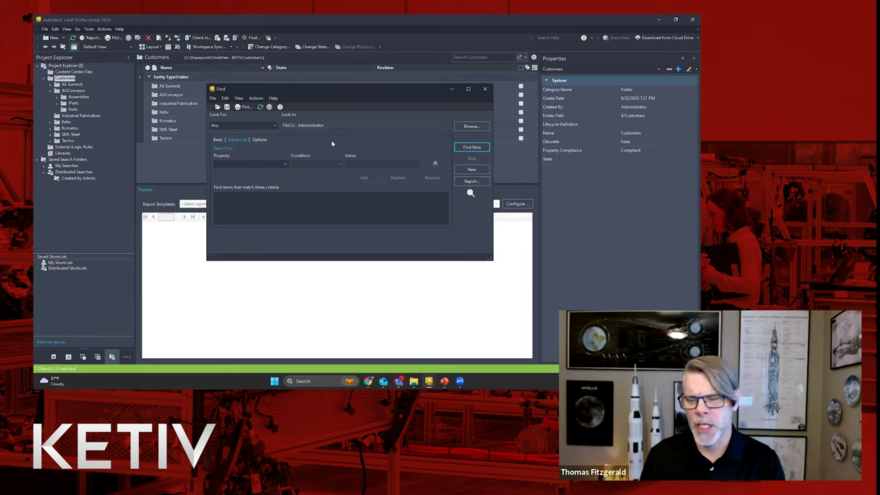
left_click(486, 90)
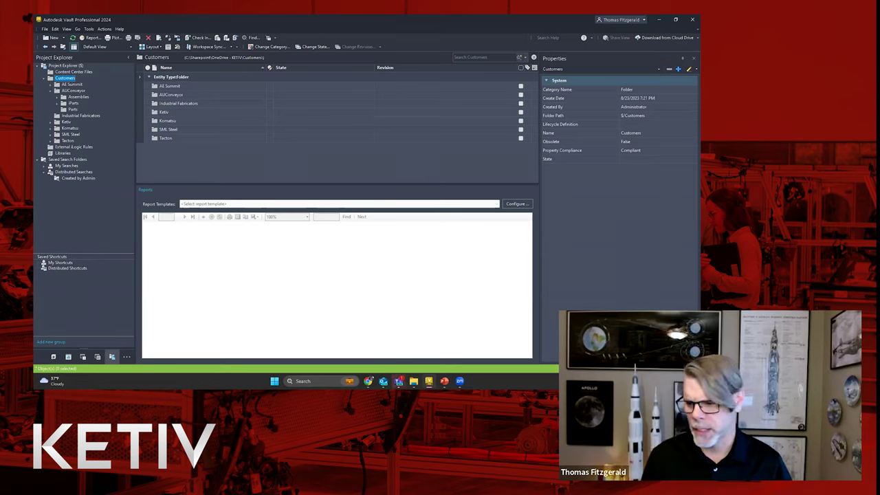
Switch to the PowerPoint slide show and advance it to the Summary slide
mouse_move(444, 381)
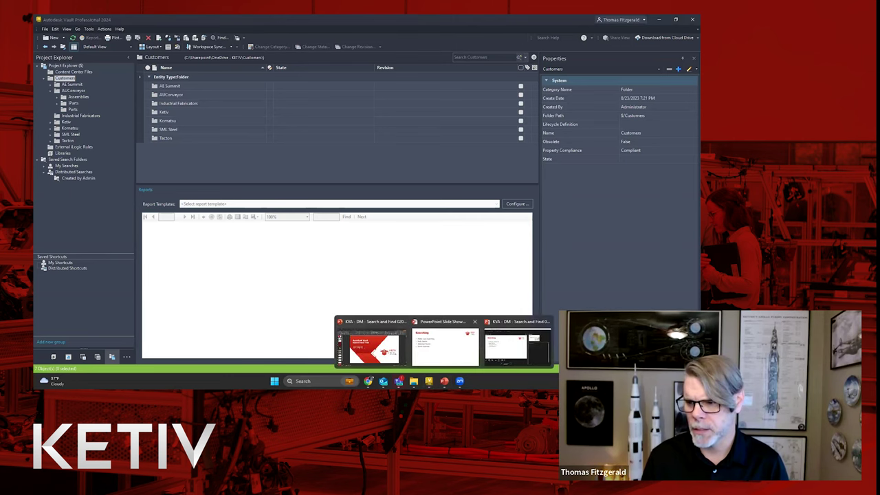
left_click(413, 343)
key("Right")
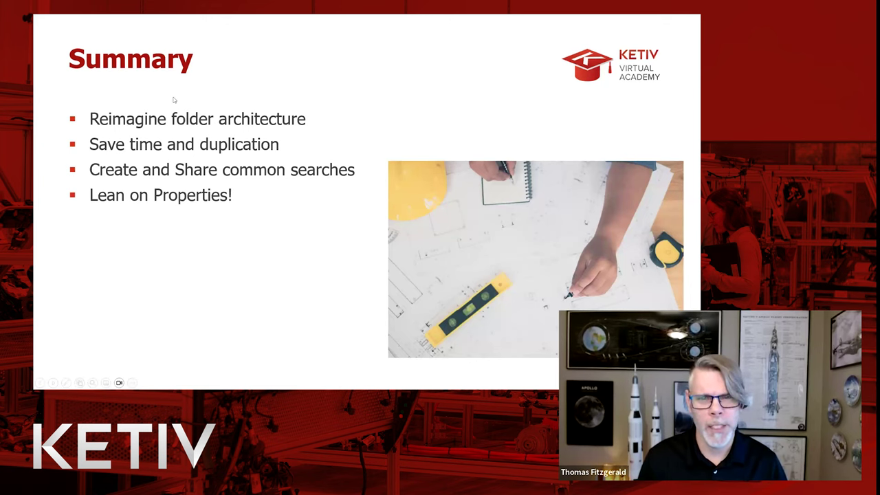
Switch back to Autodesk Vault and look at the empty Find window before closing it
key("alt+Tab")
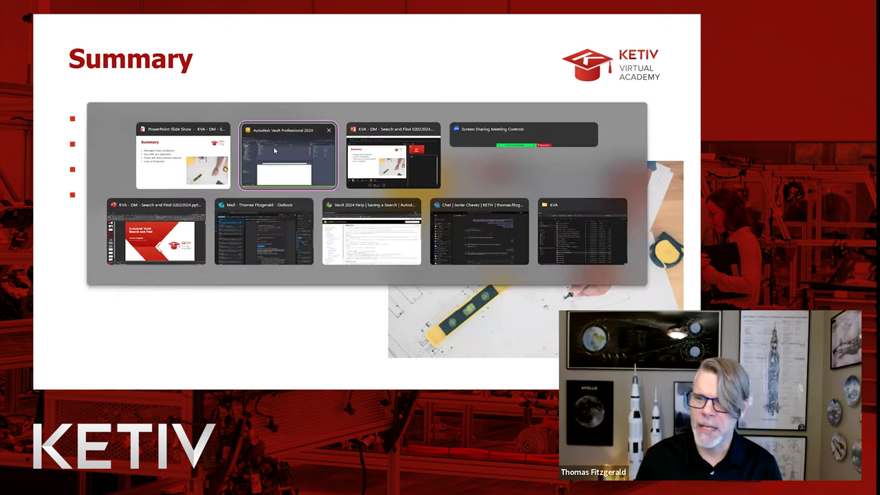
left_click(274, 147)
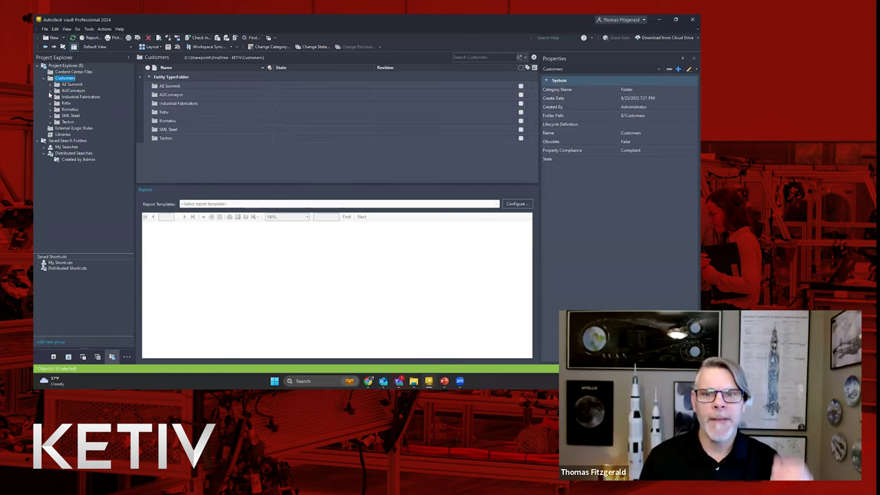
left_click(253, 37)
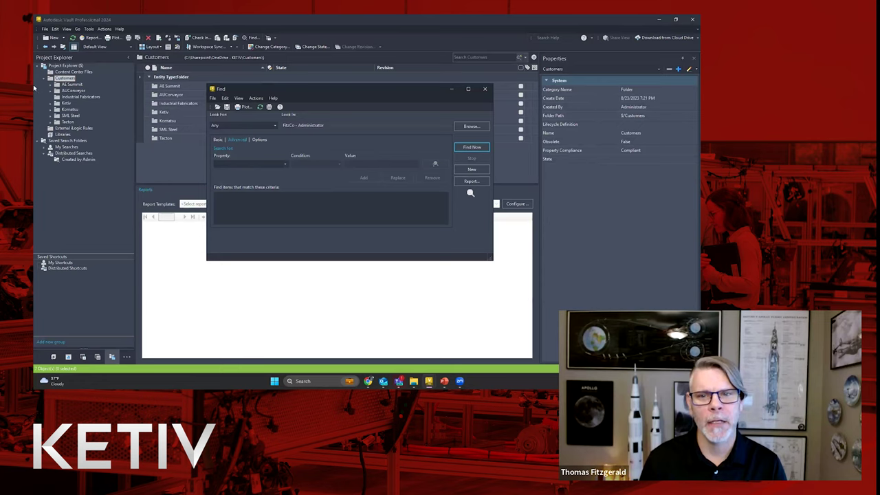
left_click(484, 89)
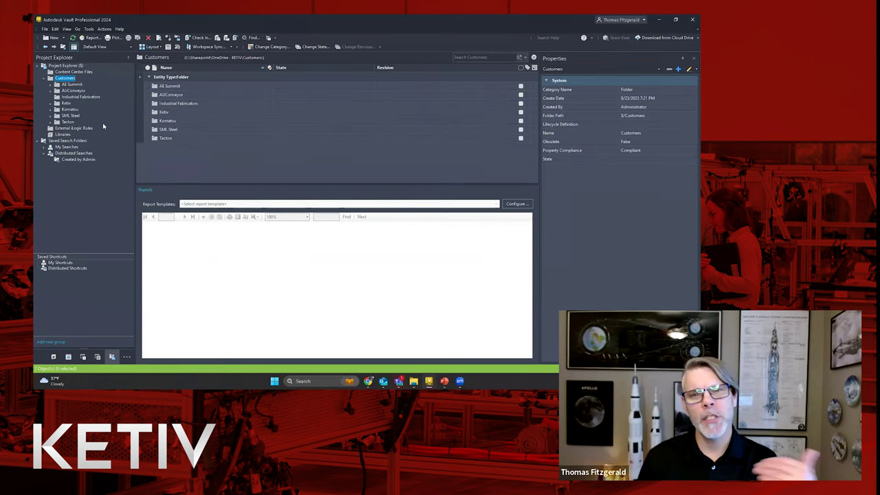
Open the Playset folder under AE Summit, activate its folder search, and minimize Vault to return to the Summary slide
left_click(52, 84)
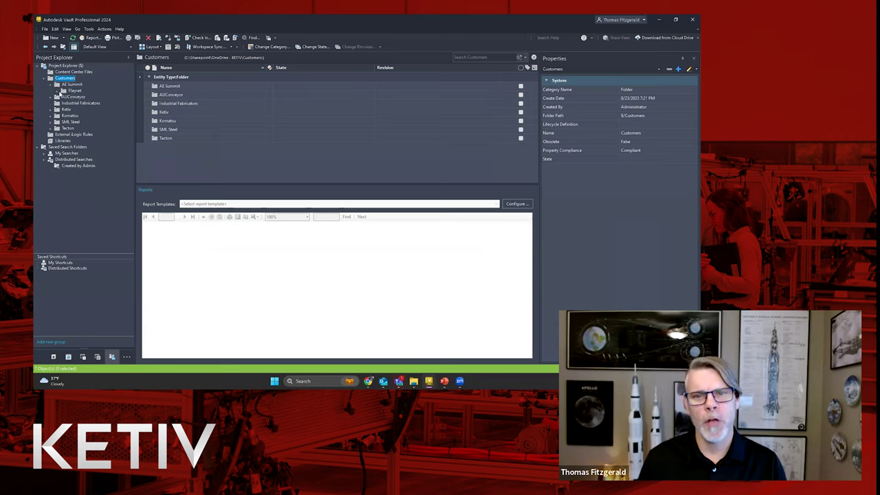
left_click(58, 91)
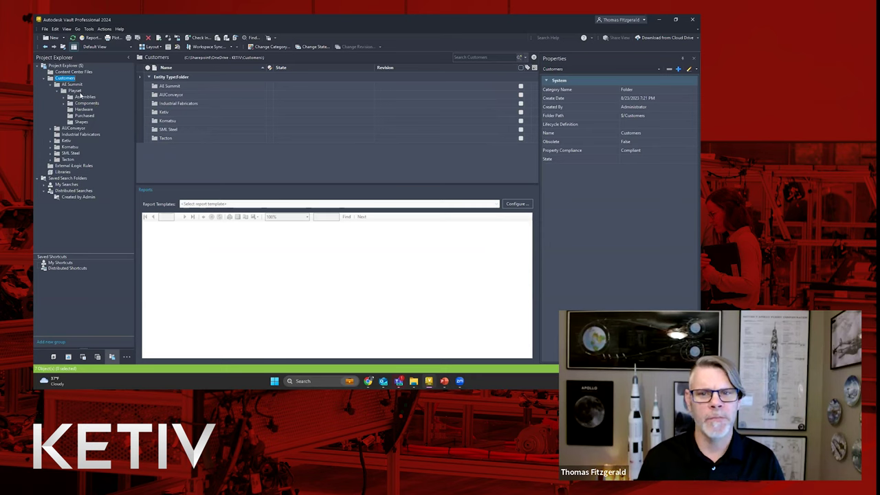
left_click(77, 92)
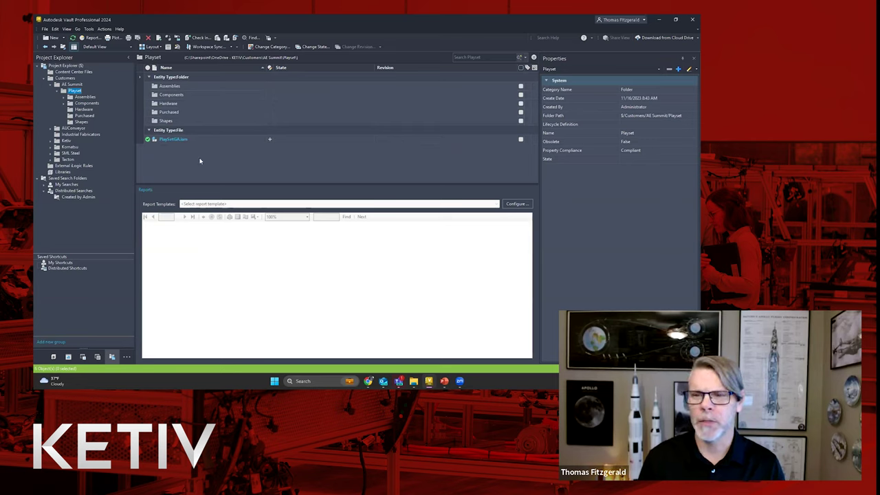
left_click(481, 58)
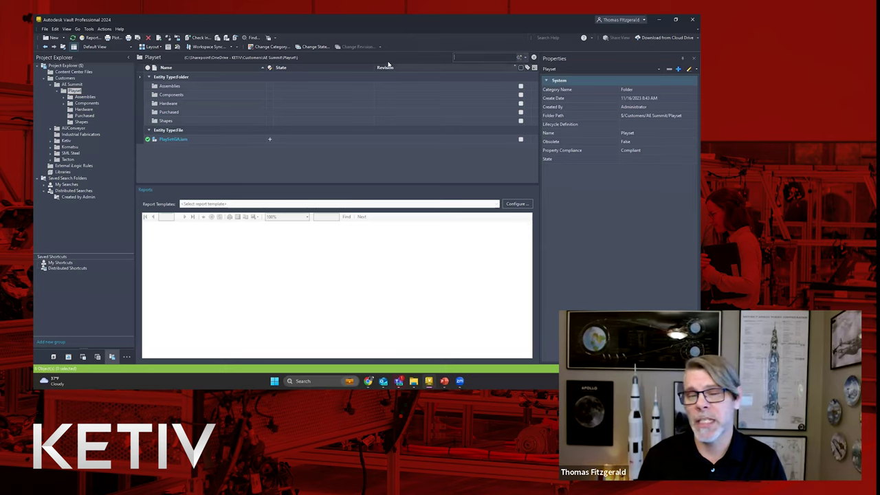
left_click(659, 20)
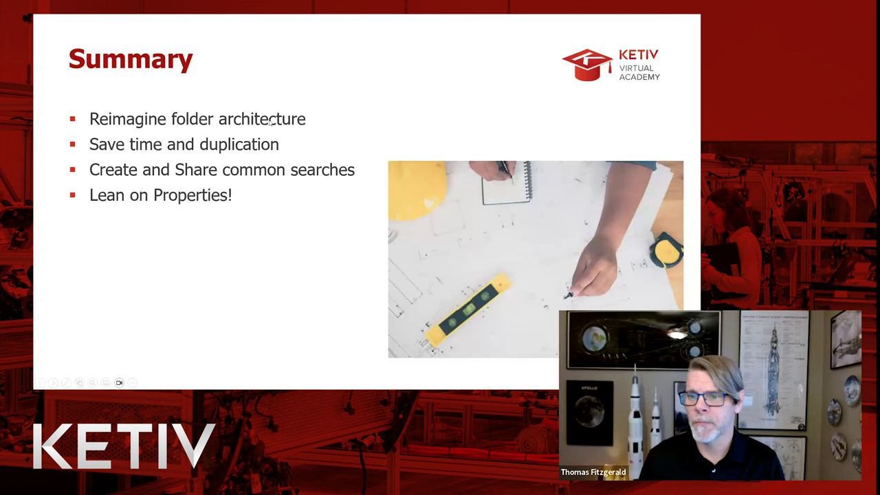